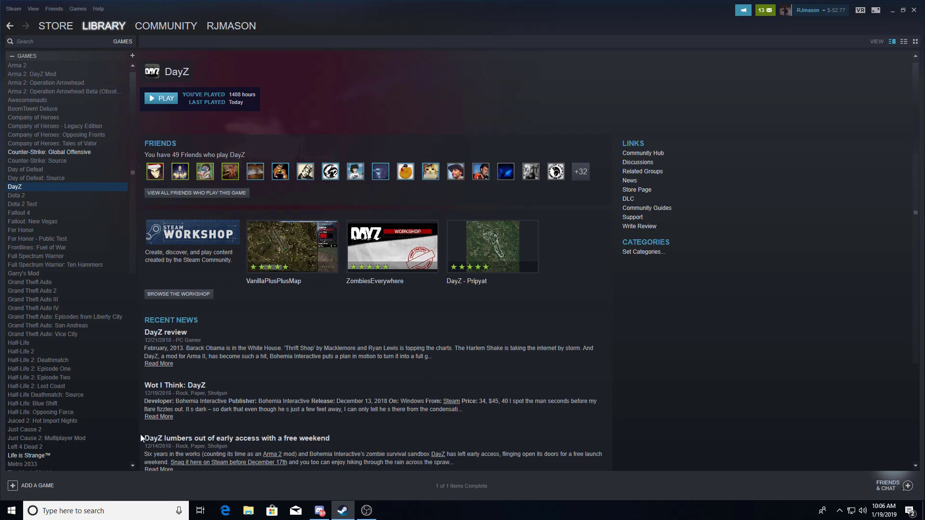
# - Search Windows for 'cont' and open Control Panel
pyautogui.click(105, 508)
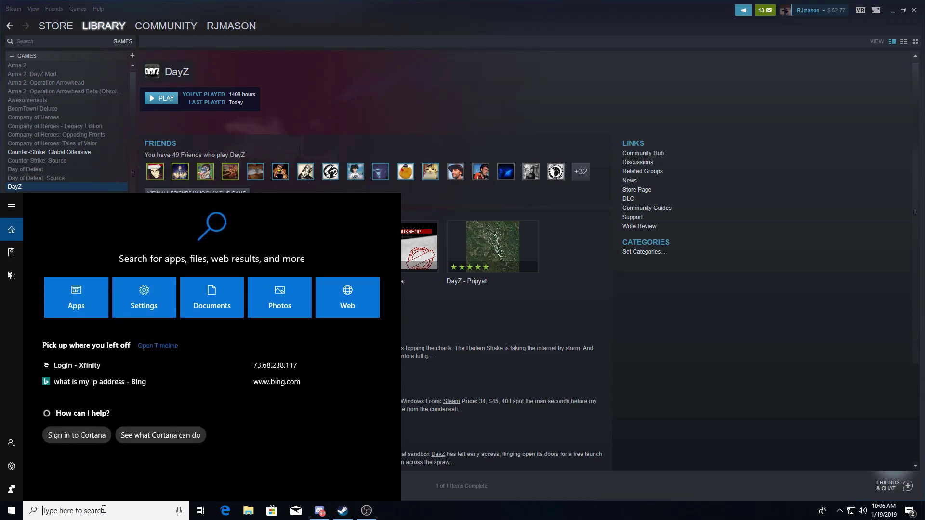
pyautogui.write('cont')
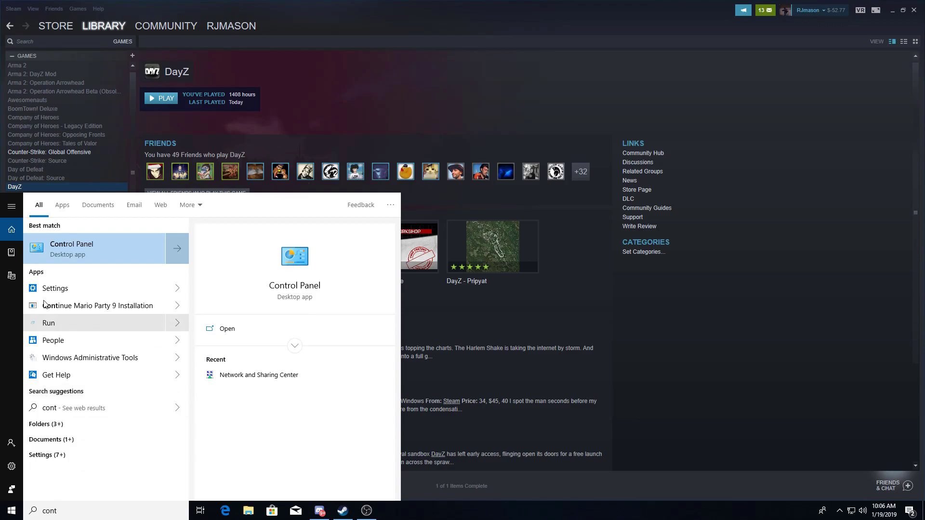
pyautogui.click(53, 247)
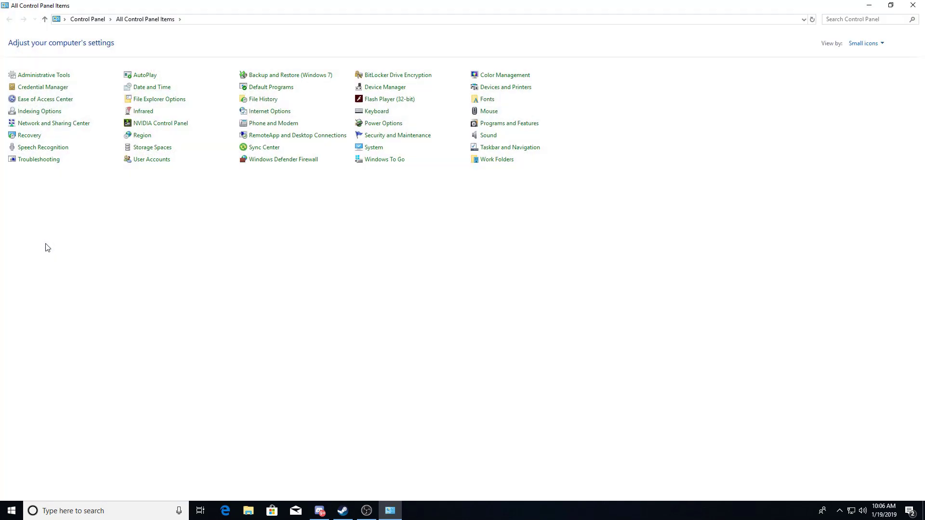
# - View Control Panel items as Small icons and open Network and Sharing Center
pyautogui.click(863, 45)
pyautogui.click(873, 55)
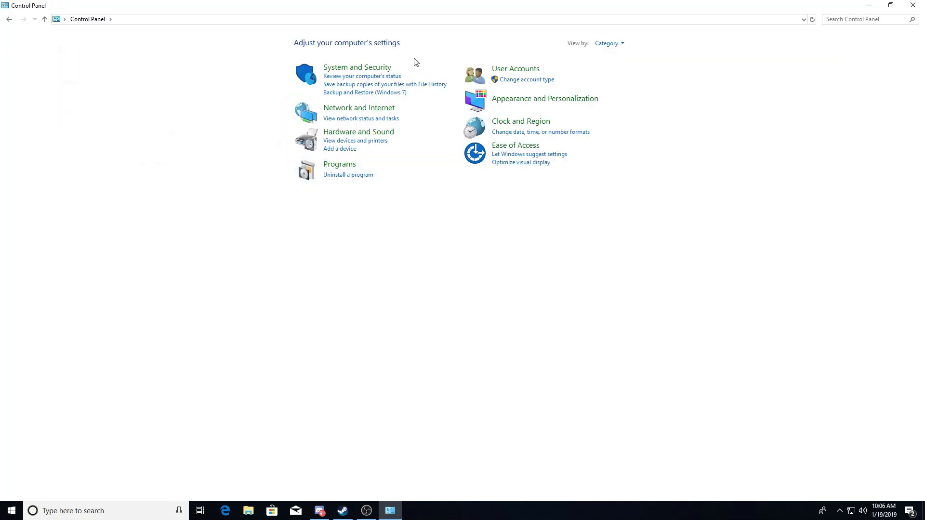
pyautogui.click(619, 44)
pyautogui.click(621, 80)
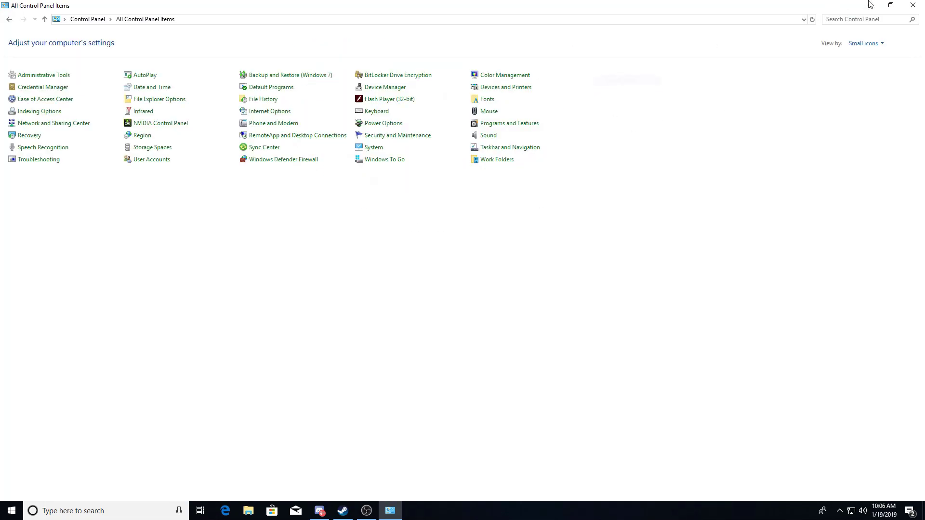
pyautogui.click(890, 5)
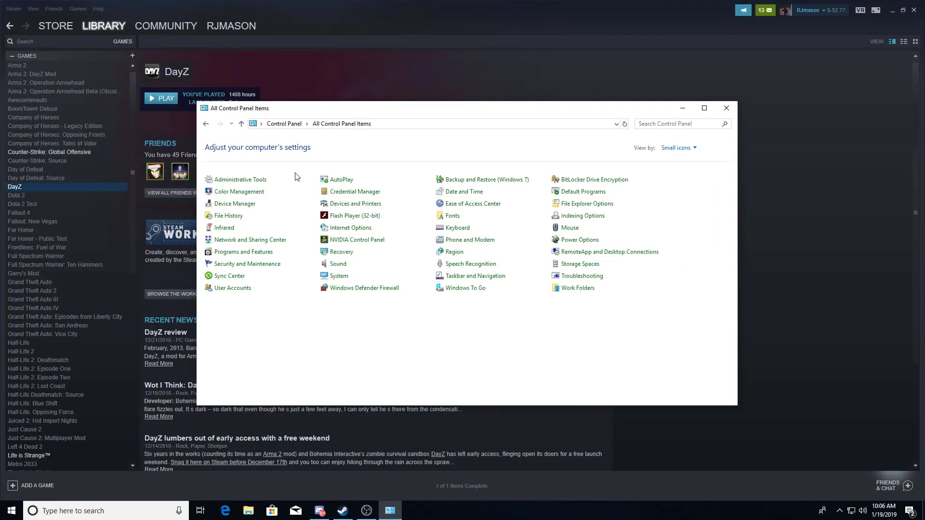
pyautogui.click(273, 245)
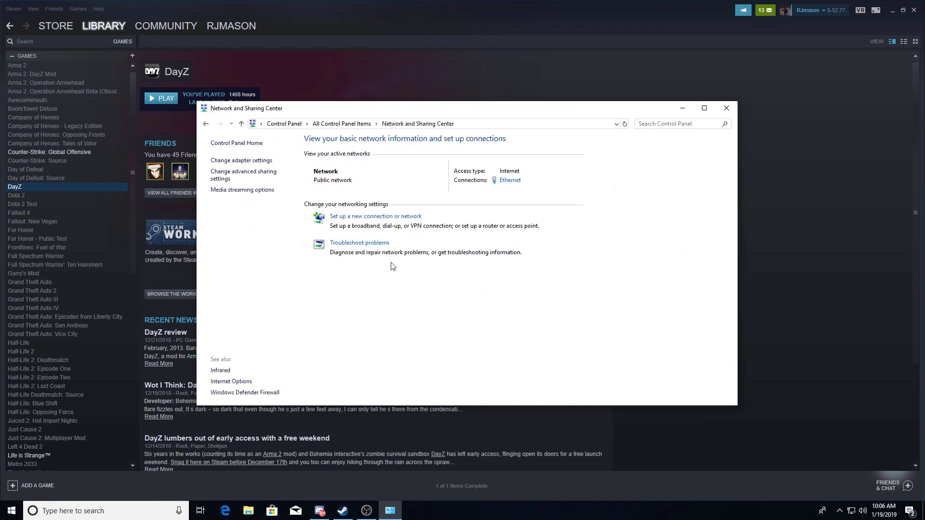
# - Open the Ethernet adapter's Properties under Change adapter settings and select Internet Protocol Version 4 (TCP/IPv4)
pyautogui.click(253, 163)
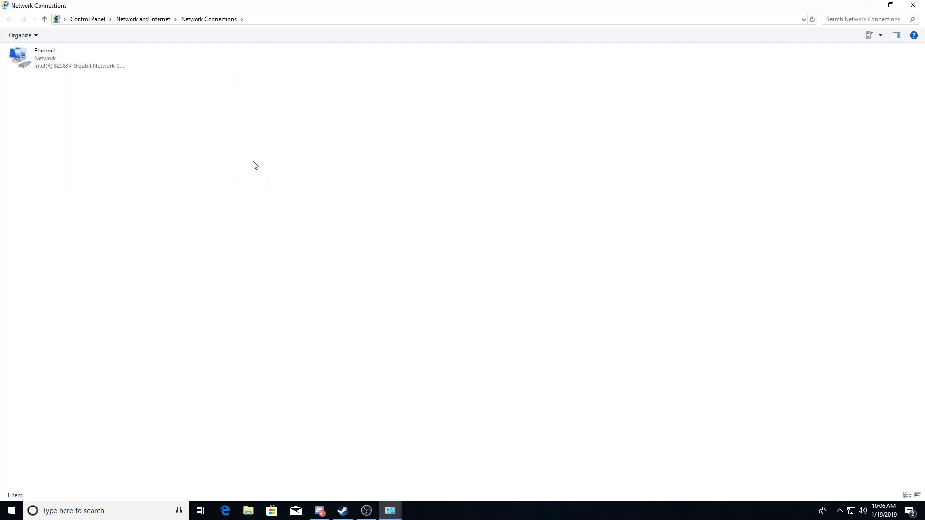
pyautogui.moveTo(256, 5); pyautogui.dragTo(254, 25)
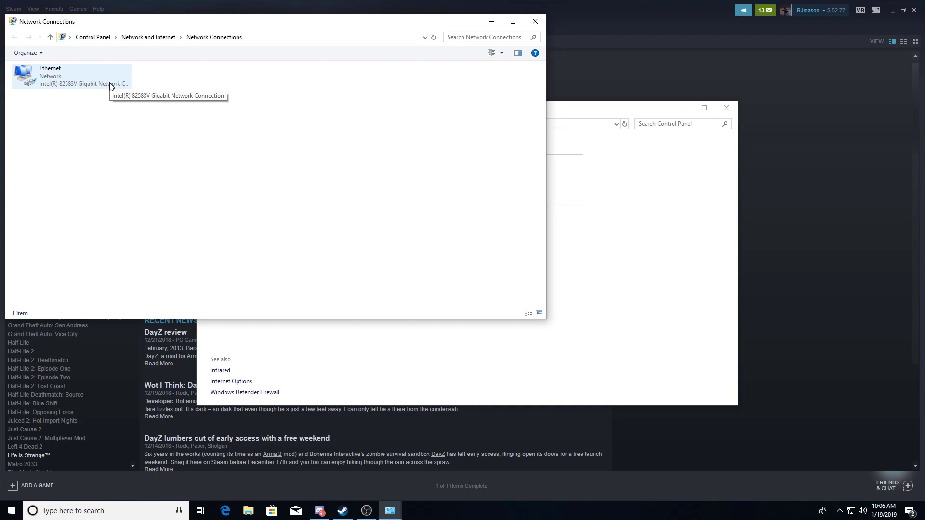
pyautogui.click(49, 77)
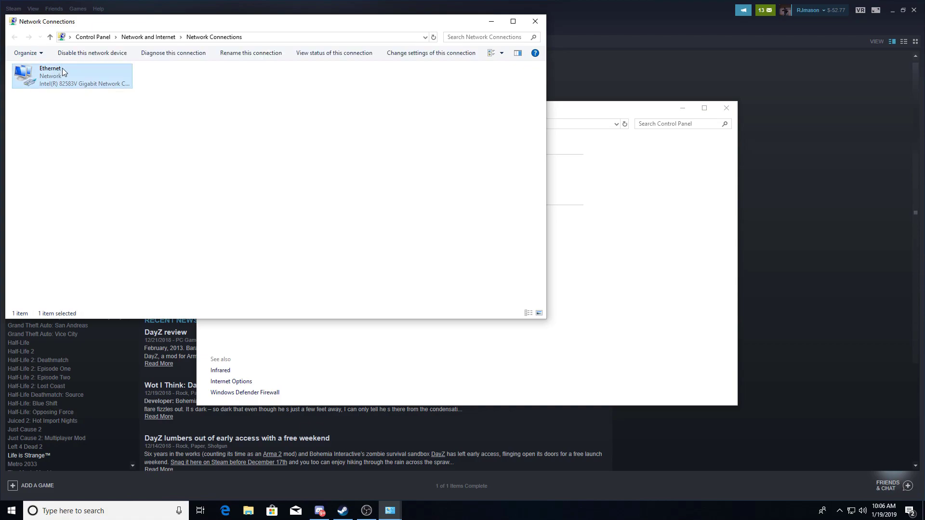
pyautogui.rightClick(62, 68)
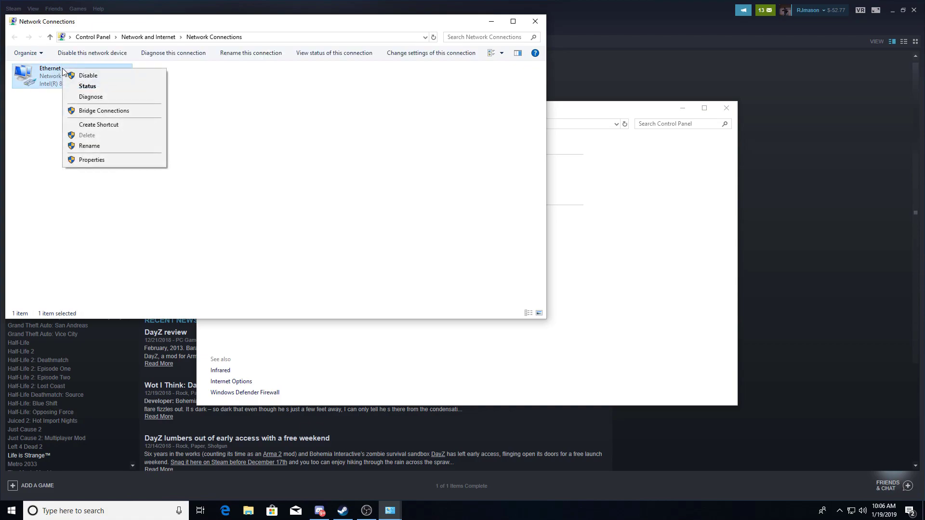
pyautogui.click(98, 161)
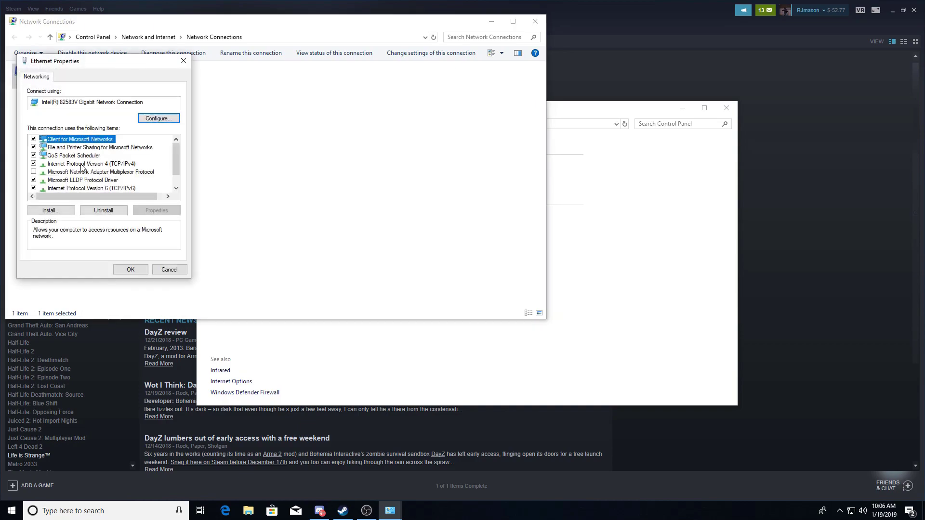
pyautogui.click(81, 166)
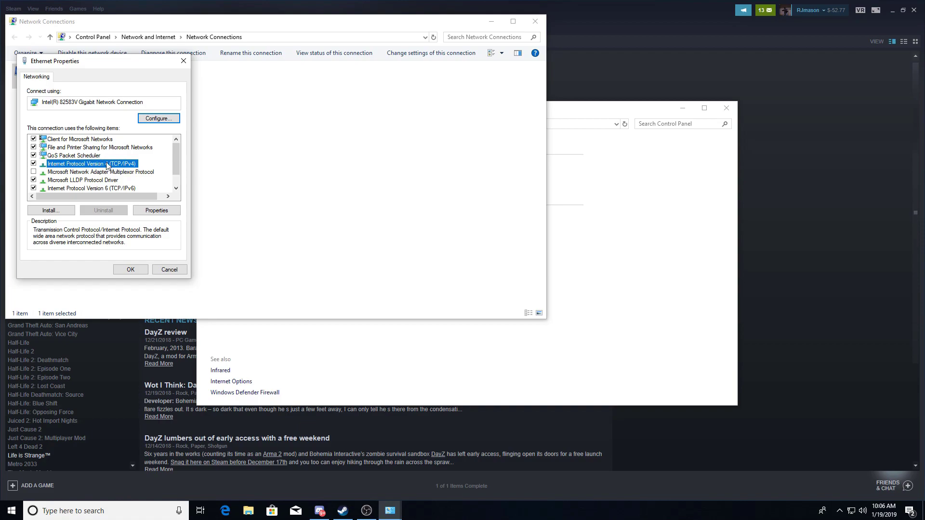
# - Open the TCP/IPv4 properties and choose 'Use the following IP address'
pyautogui.click(154, 210)
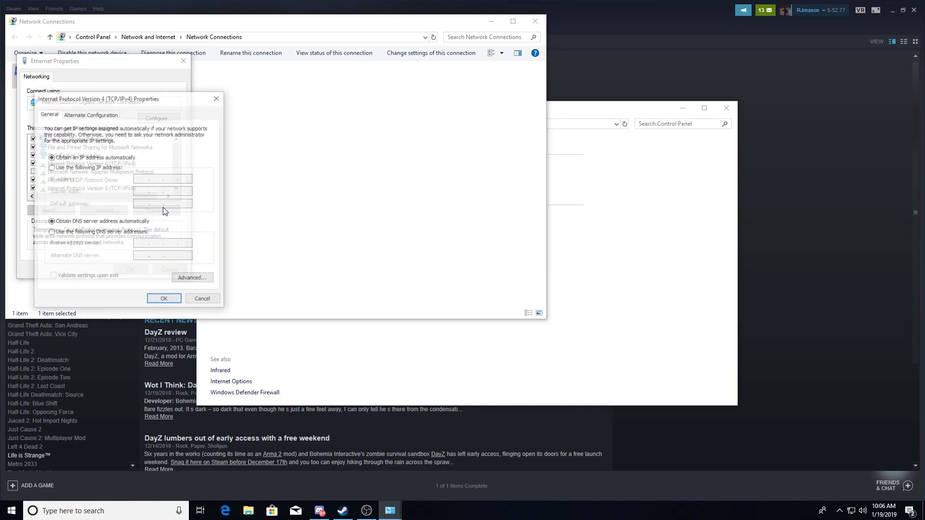
pyautogui.moveTo(157, 103); pyautogui.dragTo(143, 90)
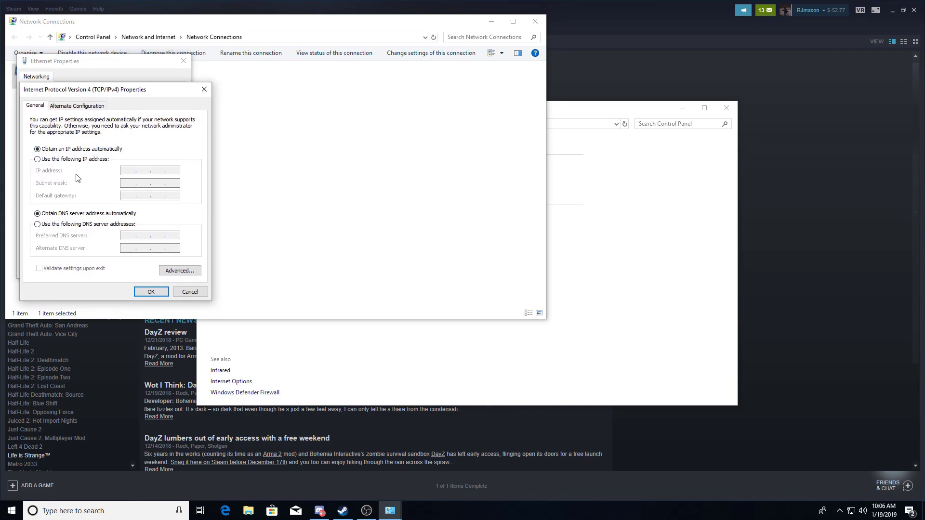
pyautogui.click(52, 161)
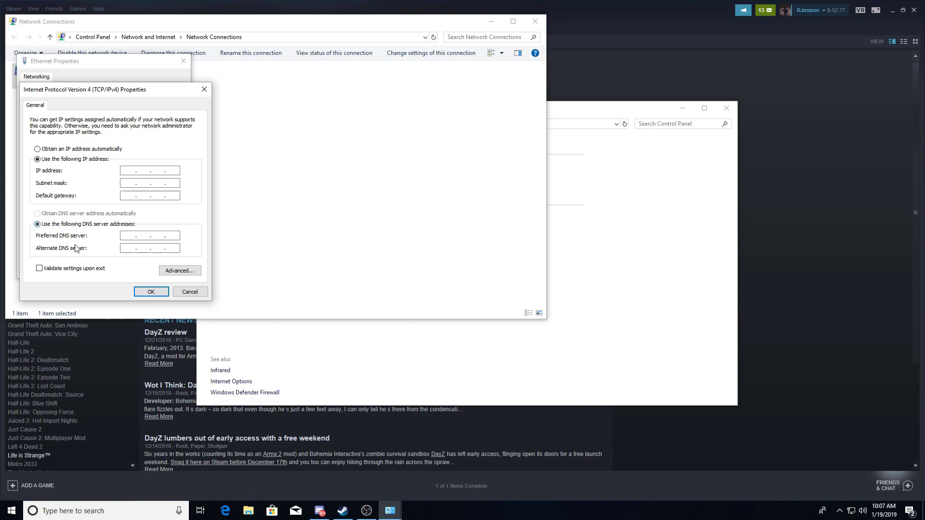
pyautogui.click(128, 512)
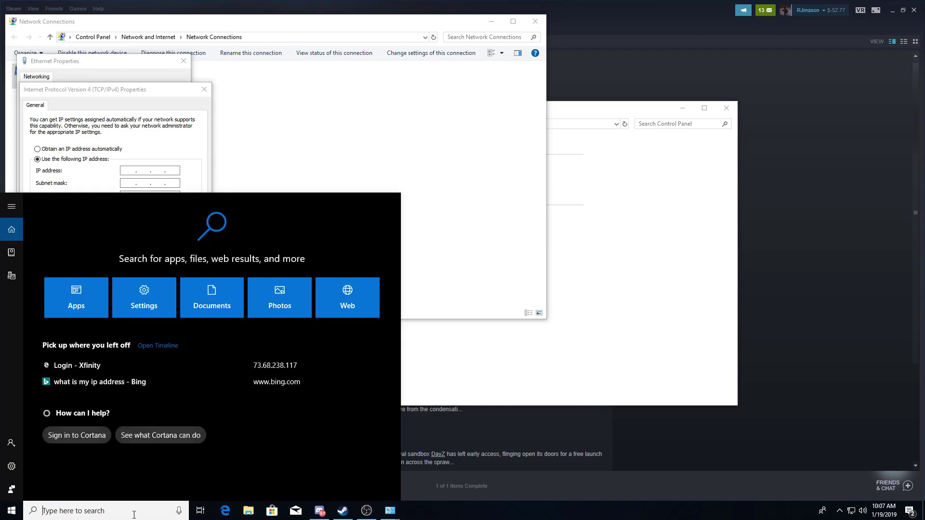
# - Launch Command Prompt beside the IPv4 dialog and run ipconfig/all
pyautogui.write('cmd')
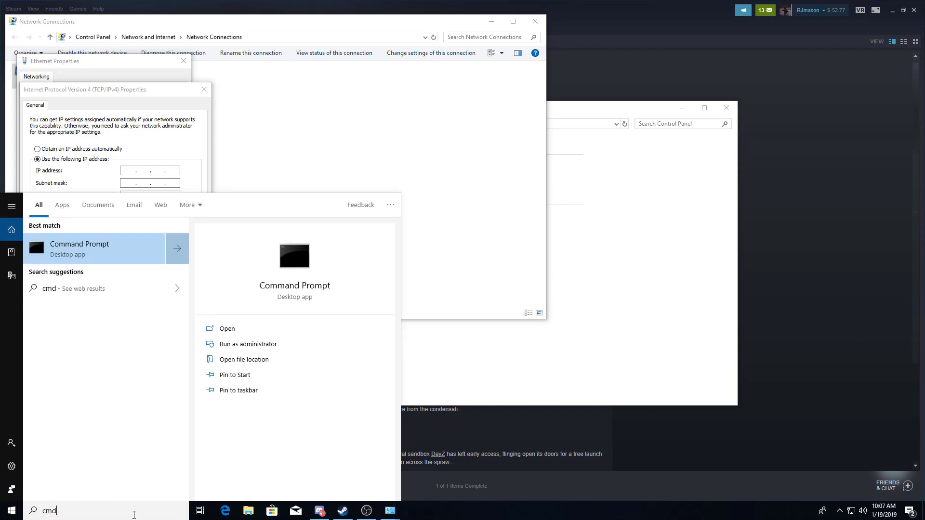
pyautogui.click(97, 260)
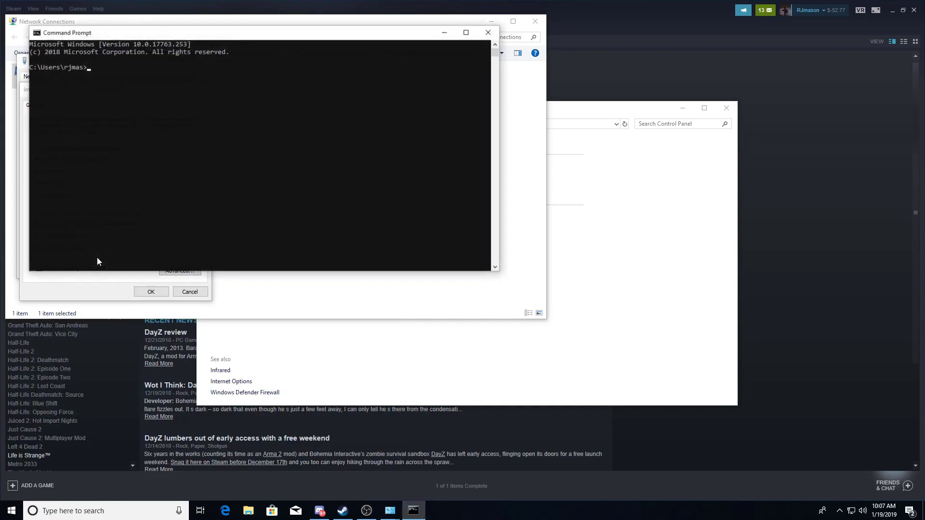
pyautogui.moveTo(192, 33); pyautogui.dragTo(596, 42)
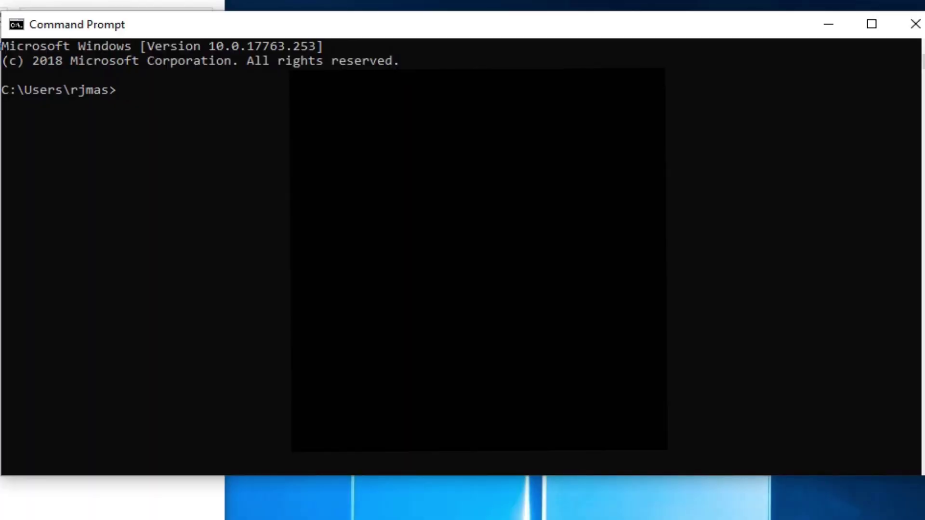
pyautogui.write('ipconfig/all')
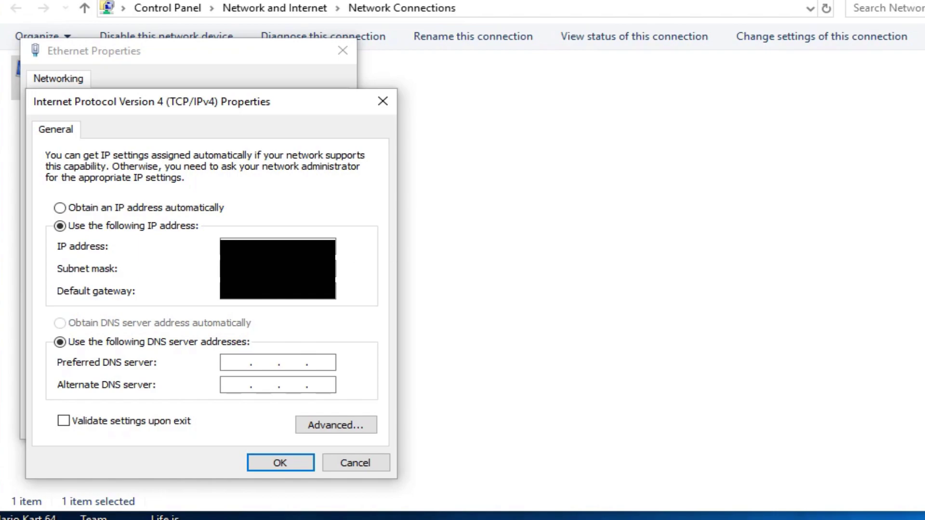
pyautogui.hotkey('alt', 'Tab')
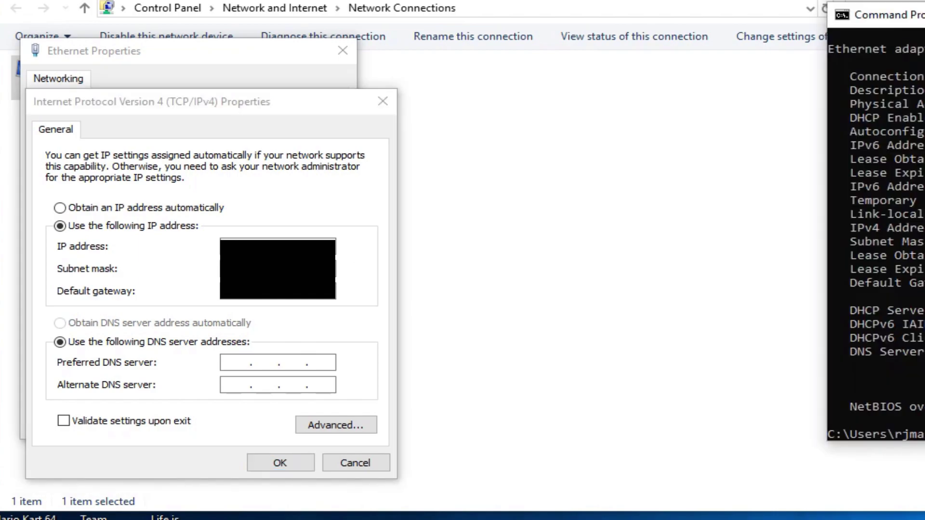
pyautogui.hotkey('alt', 'Tab')
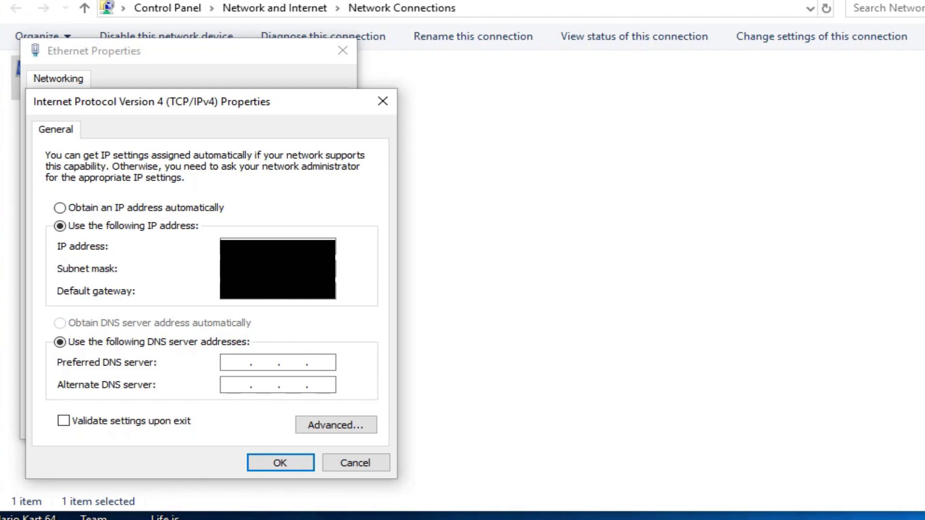
pyautogui.hotkey('alt', 'Tab')
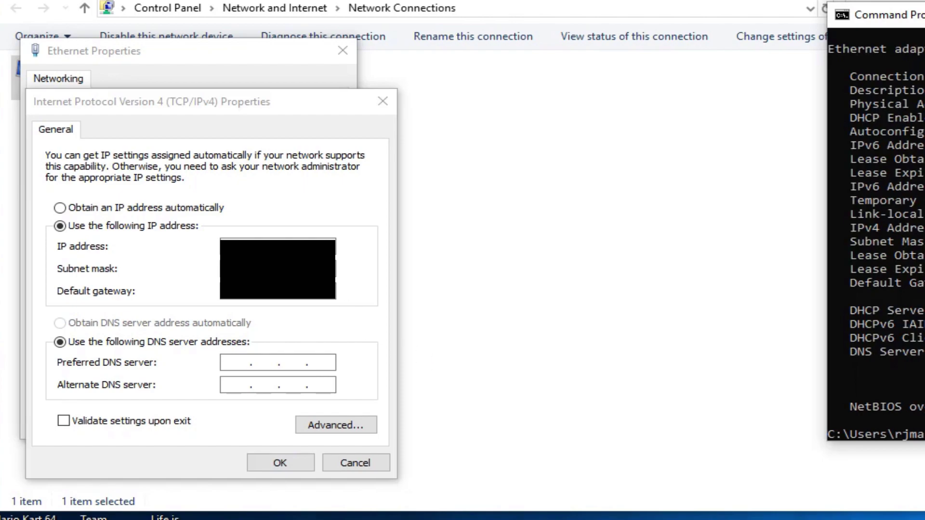
pyautogui.hotkey('alt', 'Tab')
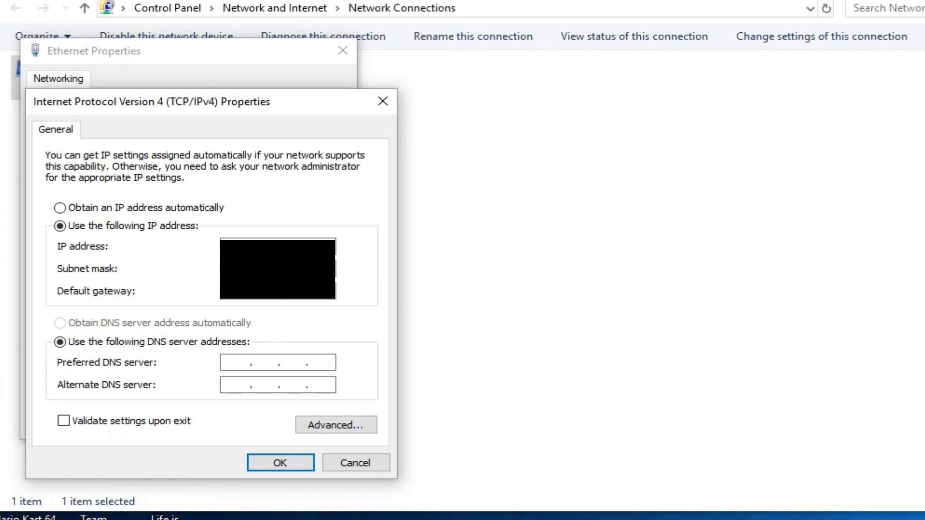
pyautogui.hotkey('alt', 'Tab')
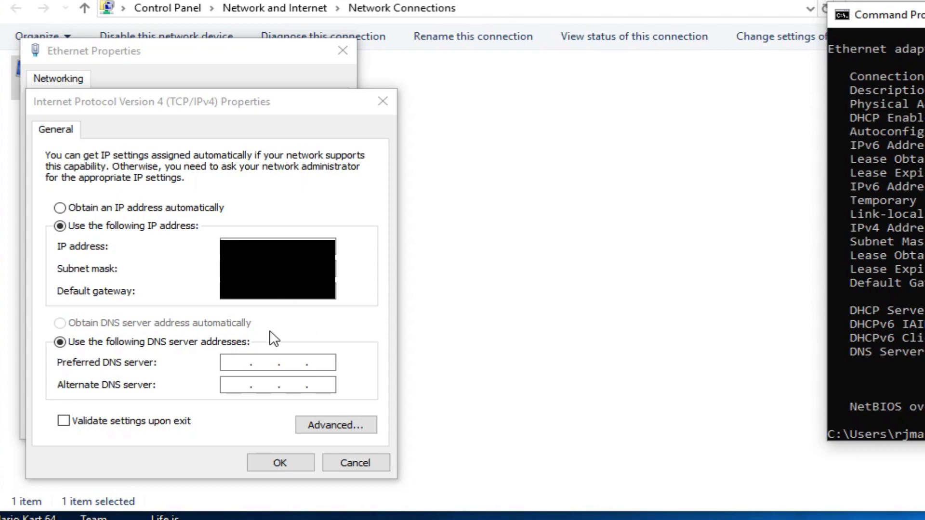
pyautogui.click(231, 366)
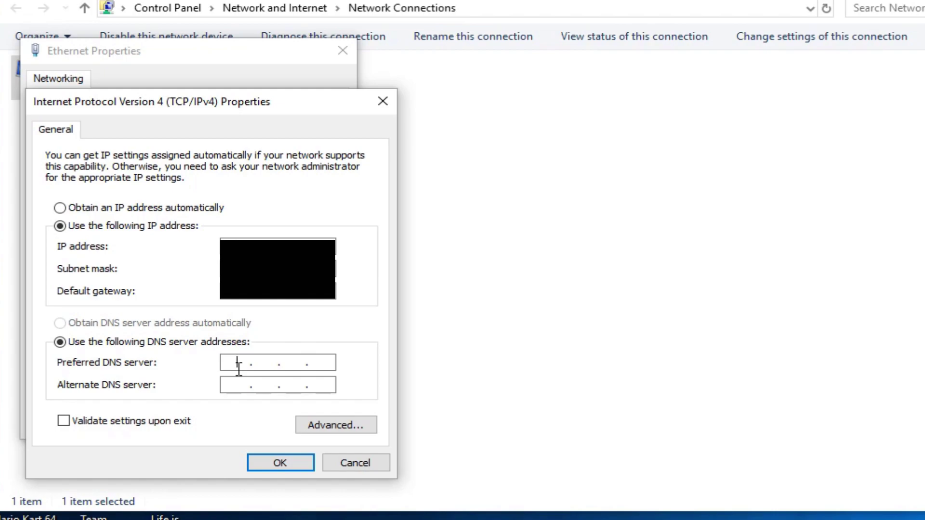
# - Enter DNS servers 8.8.8.8 (preferred) and 8.8.4.4 (alternate) and apply the IPv4 settings
pyautogui.write('8.8.8.8')
pyautogui.click(245, 384)
pyautogui.write('8.8.4.4')
pyautogui.click(285, 465)
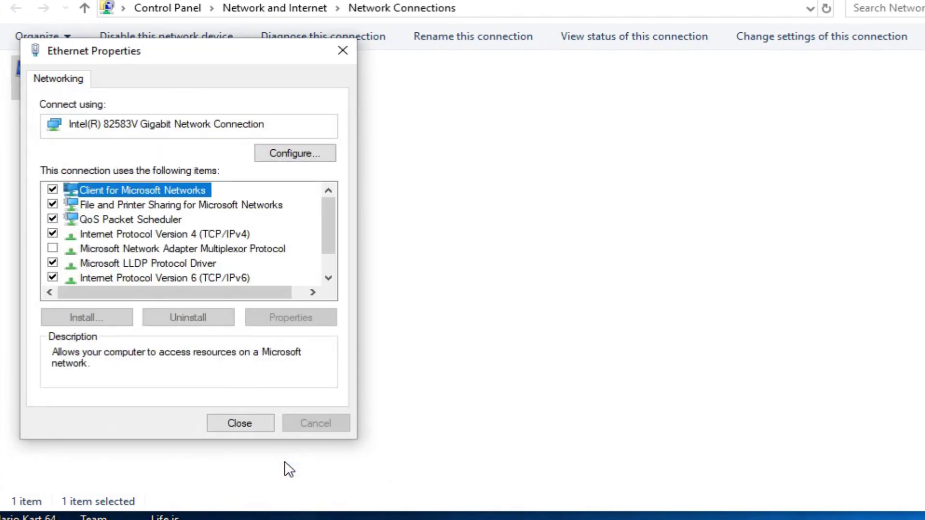
# - Reopen TCP/IPv4 properties to confirm the static IP and DNS, then close Ethernet Properties
pyautogui.click(132, 234)
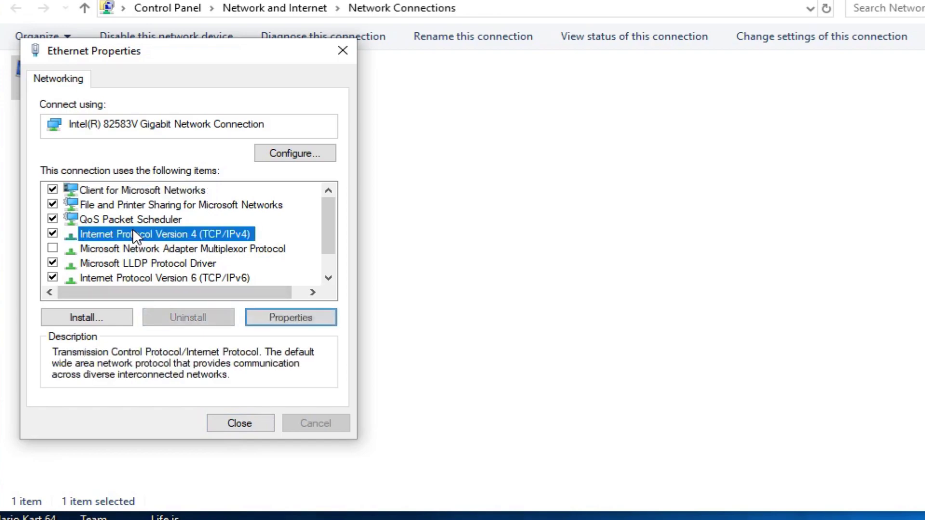
pyautogui.click(281, 321)
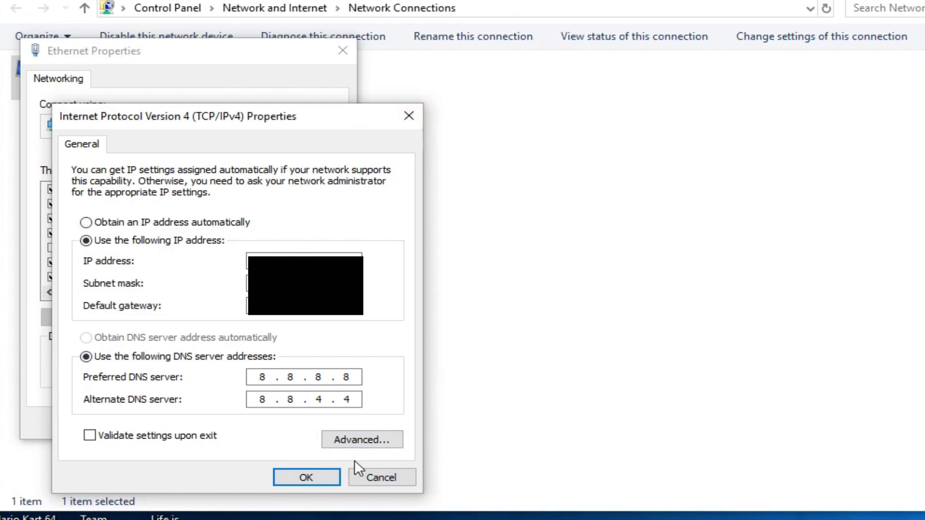
pyautogui.click(310, 477)
pyautogui.click(342, 50)
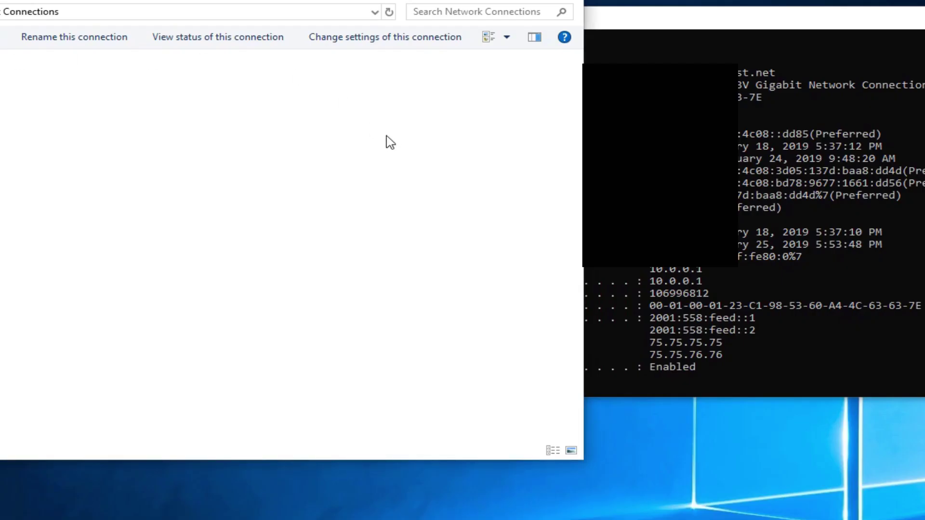
# - Close the Network Connections window with Alt+F4
pyautogui.hotkey('alt', 'F4')
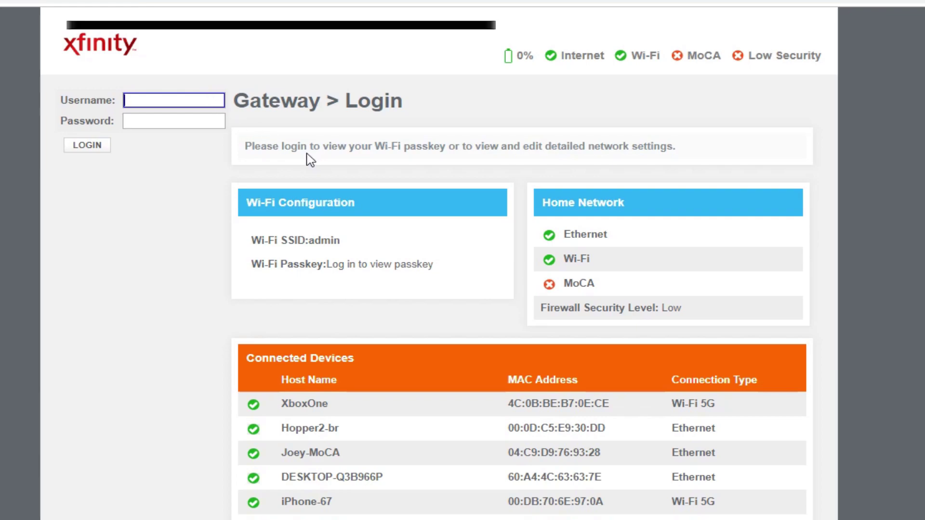
# - Try logging in as admin with the gateway password and dismiss the failed-login alert
pyautogui.write('admin')
pyautogui.press('Tab')
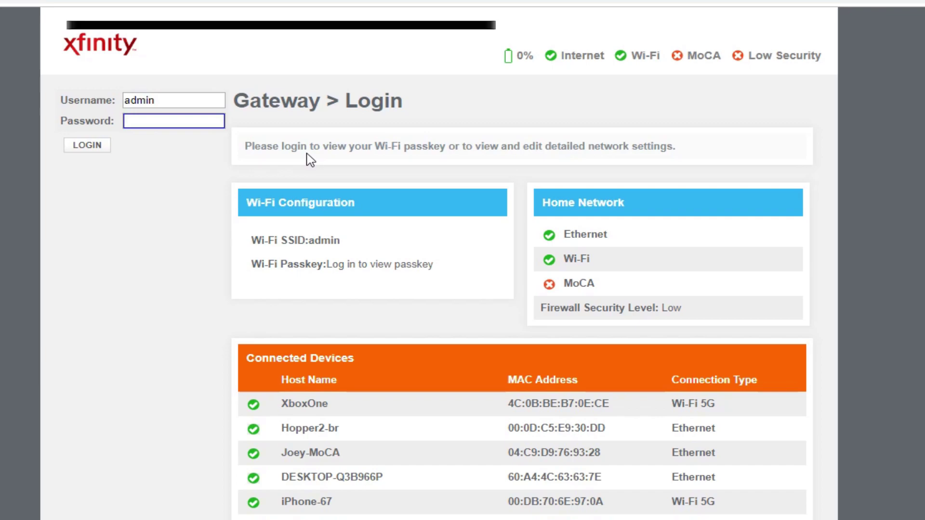
pyautogui.write('password')
pyautogui.click(88, 153)
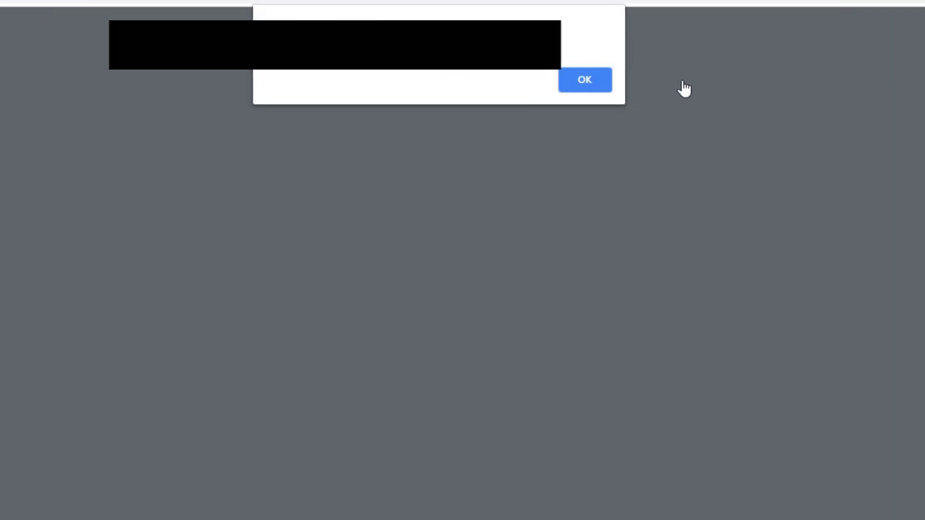
pyautogui.click(601, 82)
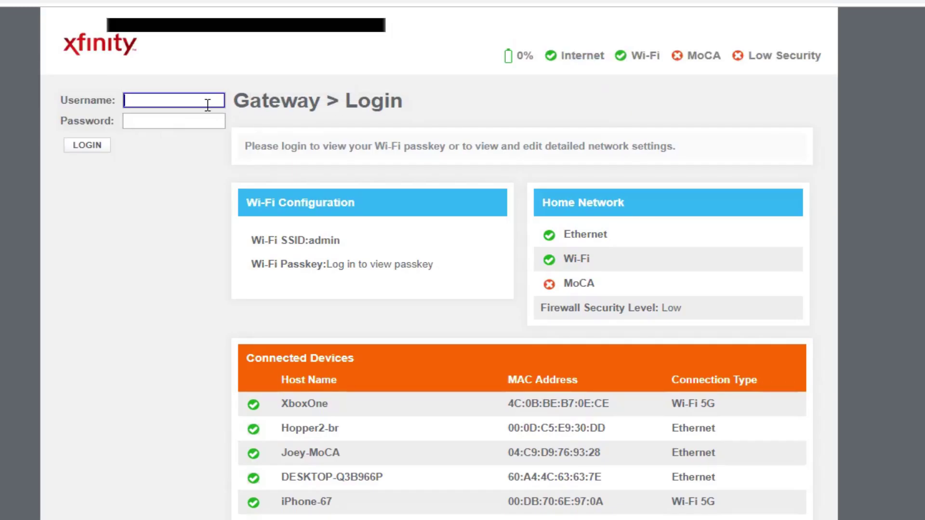
# - Log in again as admin with the correct gateway password
pyautogui.press('Tab')
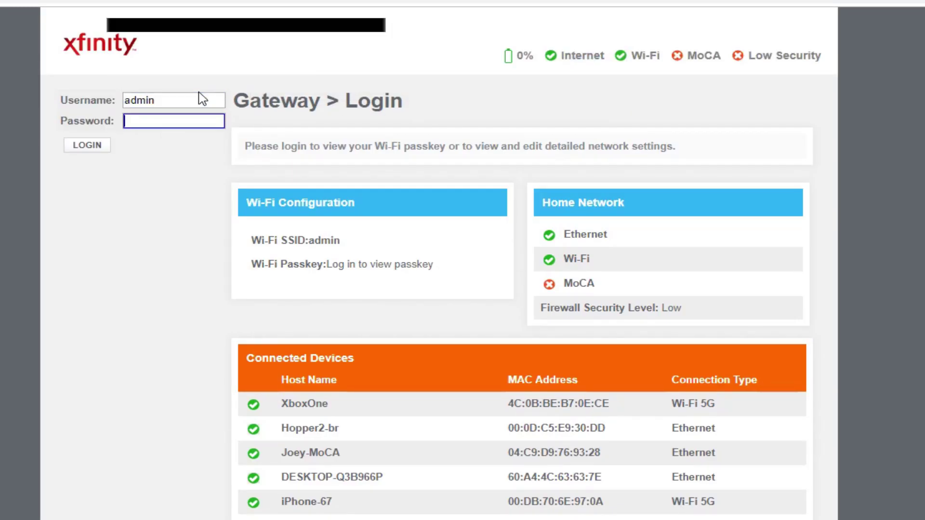
pyautogui.rightClick(154, 99)
pyautogui.click(93, 151)
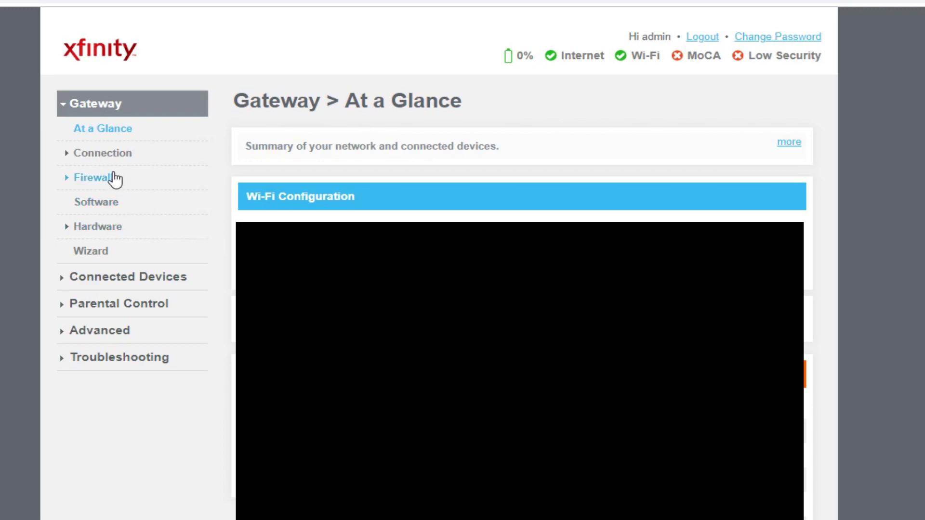
# - Go to Advanced > Port Forwarding and choose + ADD SERVICE
pyautogui.click(126, 332)
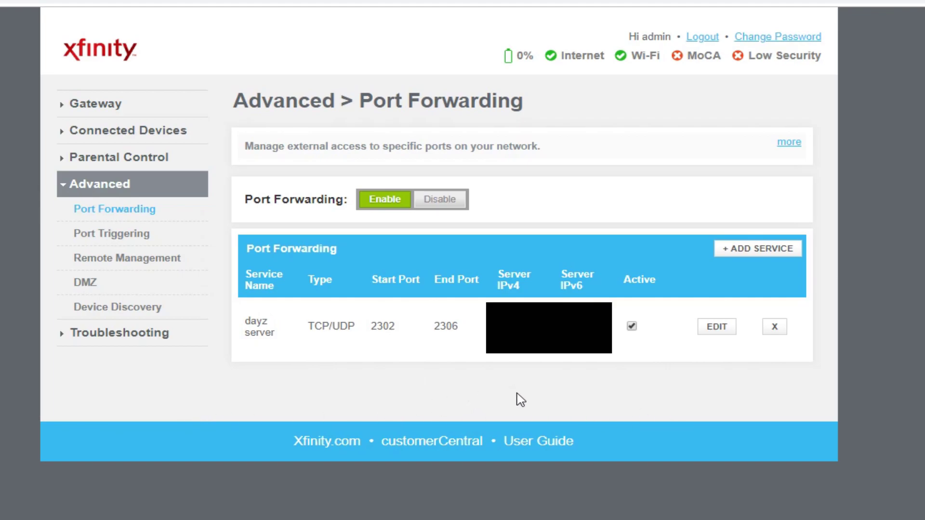
pyautogui.click(733, 253)
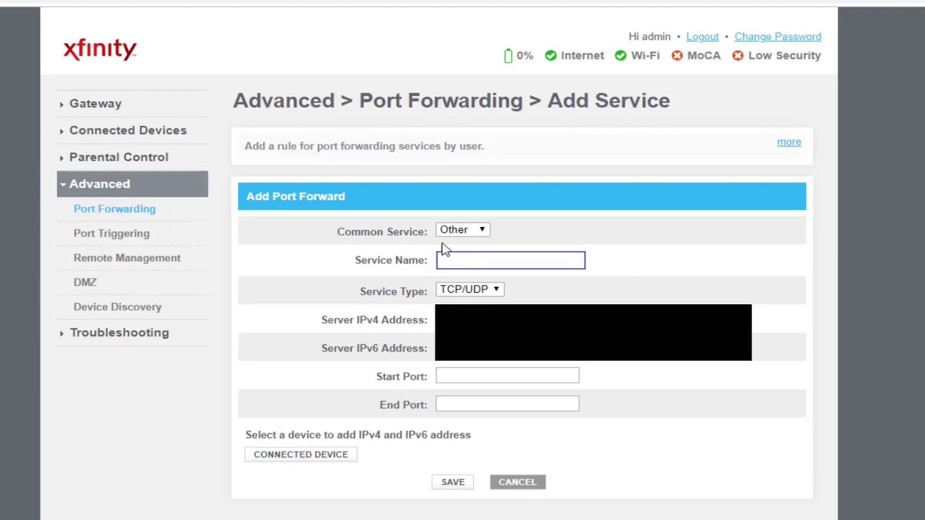
# - Keep Common Service as Other, name it 'Dayz Server Deer Isle', and keep TCP/UDP
pyautogui.click(472, 234)
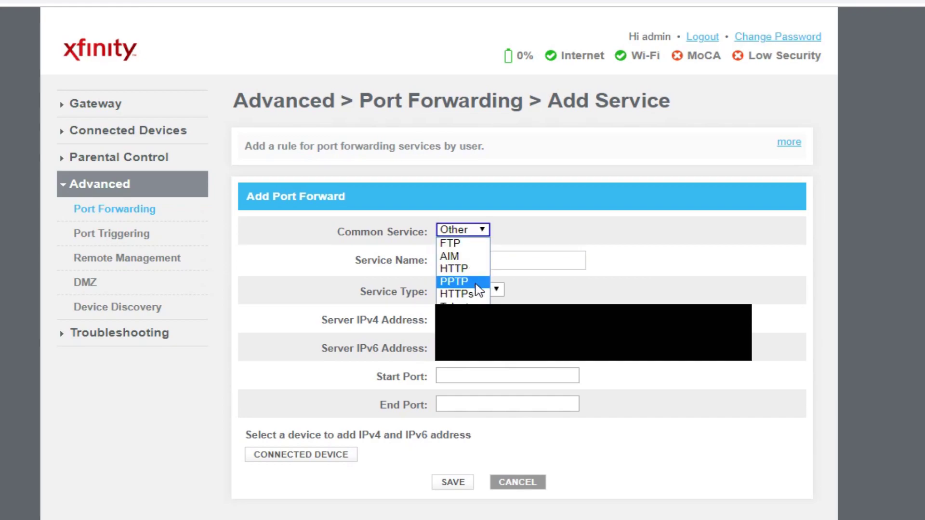
pyautogui.click(462, 301)
pyautogui.click(483, 259)
pyautogui.write('D')
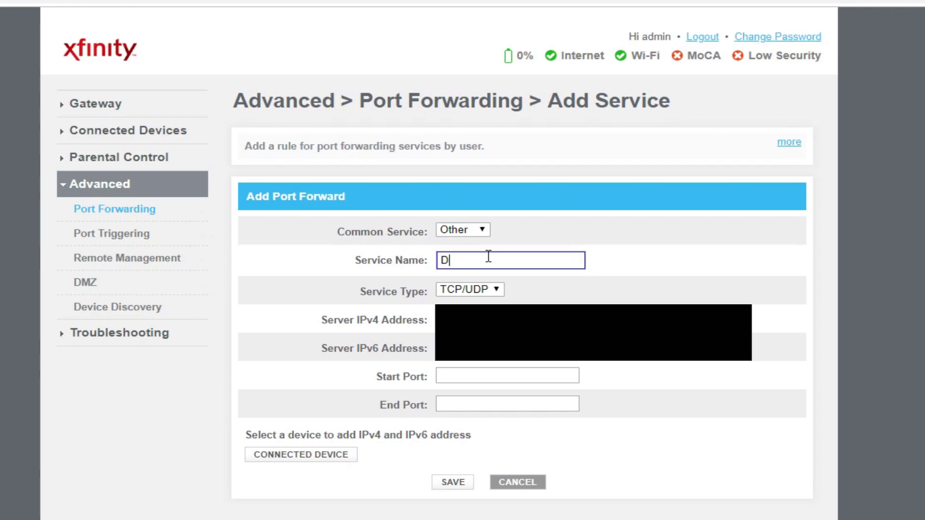
pyautogui.write('ayz Server Deer Isle')
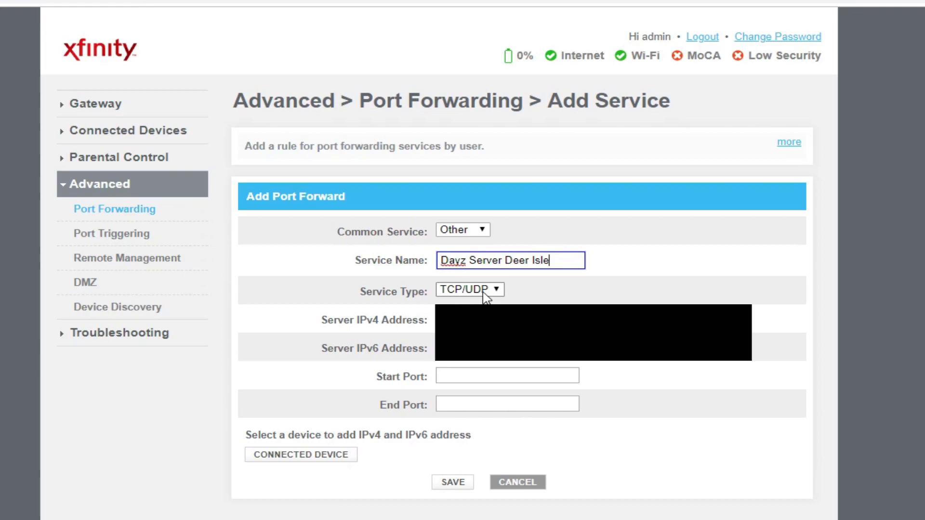
pyautogui.click(497, 291)
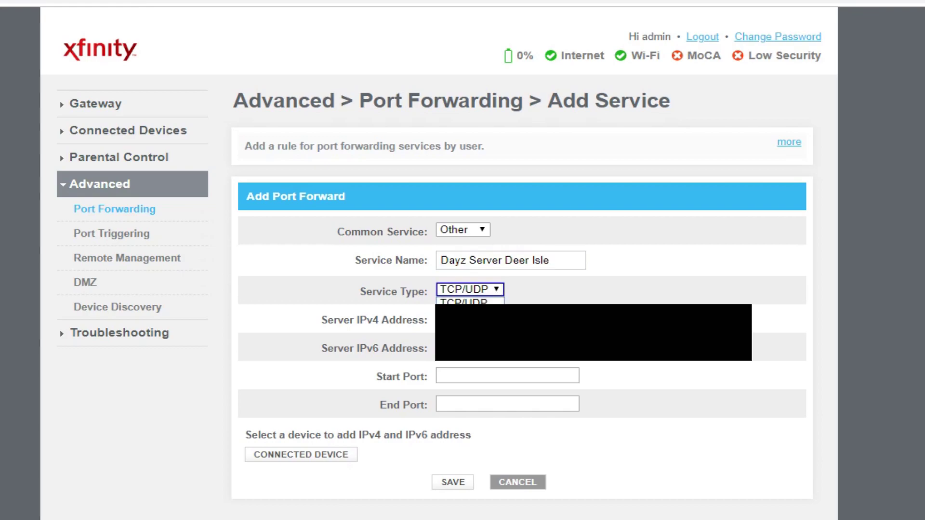
pyautogui.click(463, 301)
pyautogui.press('Tab')
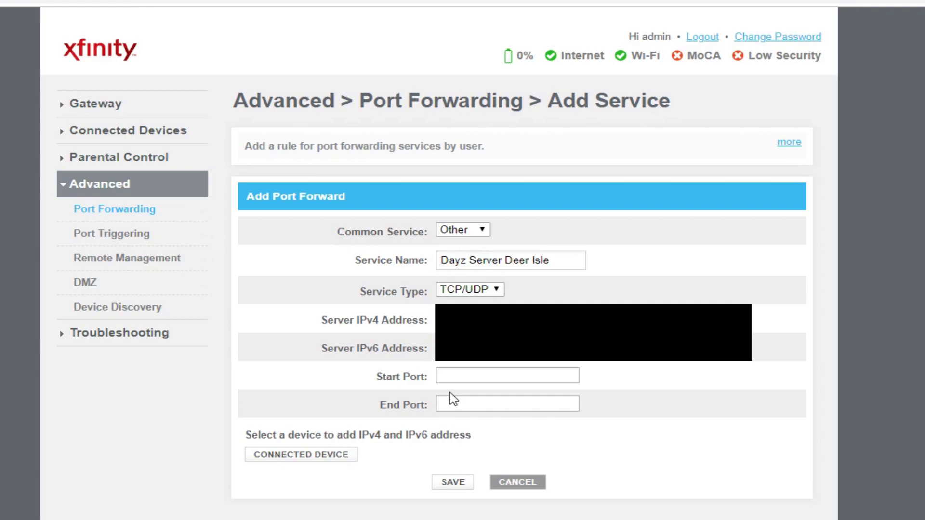
# - Fill Server IPv4 Address with the PC's address from the ipconfig output
pyautogui.hotkey('alt', 'Tab')
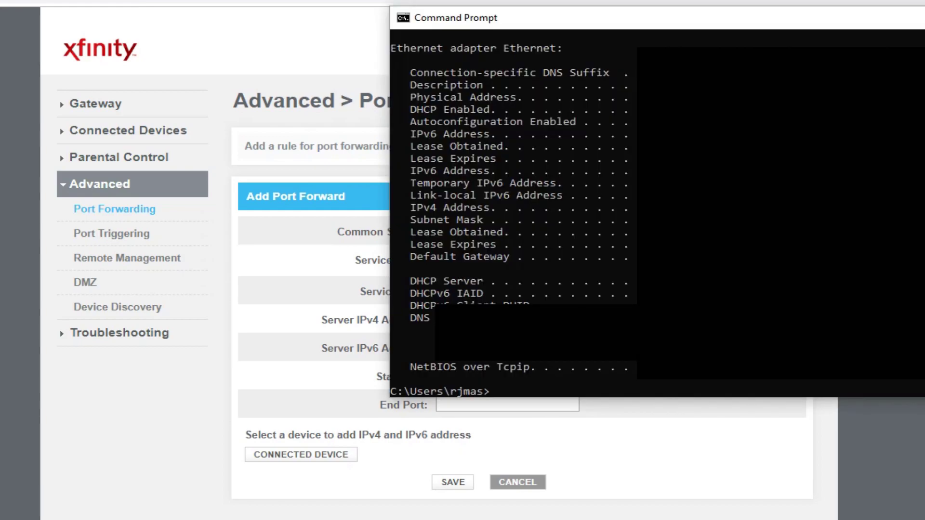
pyautogui.moveTo(559, 31); pyautogui.dragTo(12, 29)
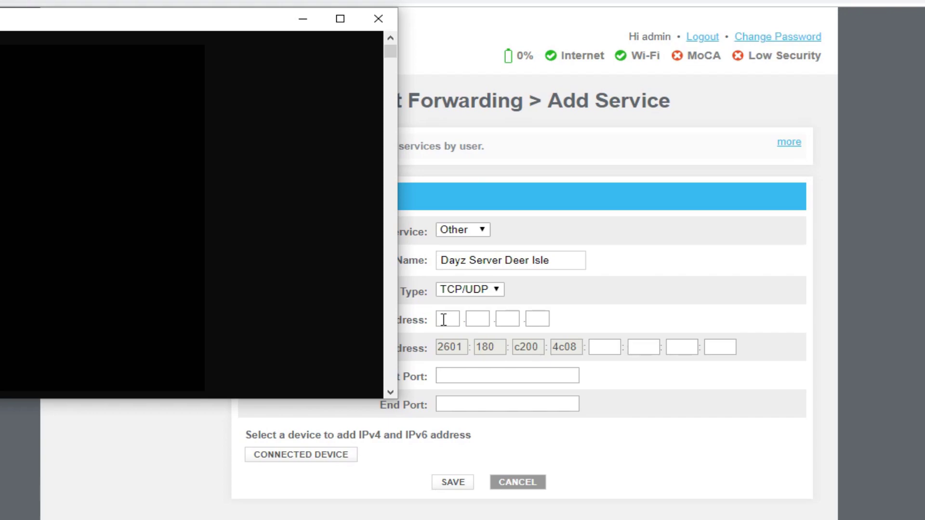
pyautogui.click(443, 320)
pyautogui.write('10')
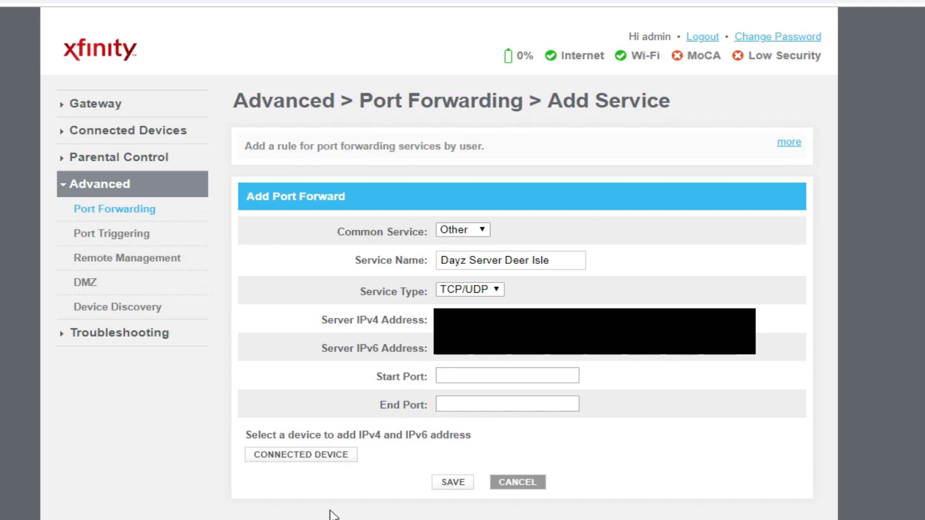
pyautogui.hotkey('alt', 'Tab')
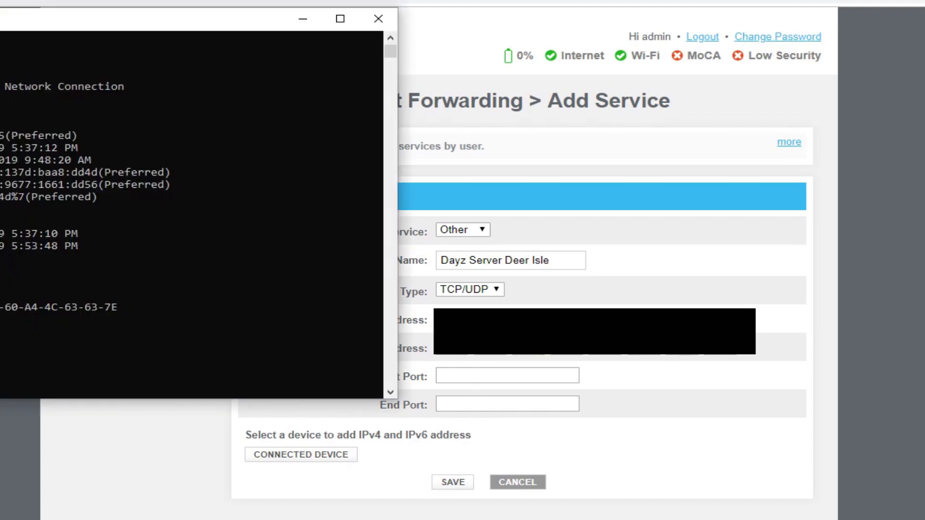
pyautogui.hotkey('alt', 'Tab')
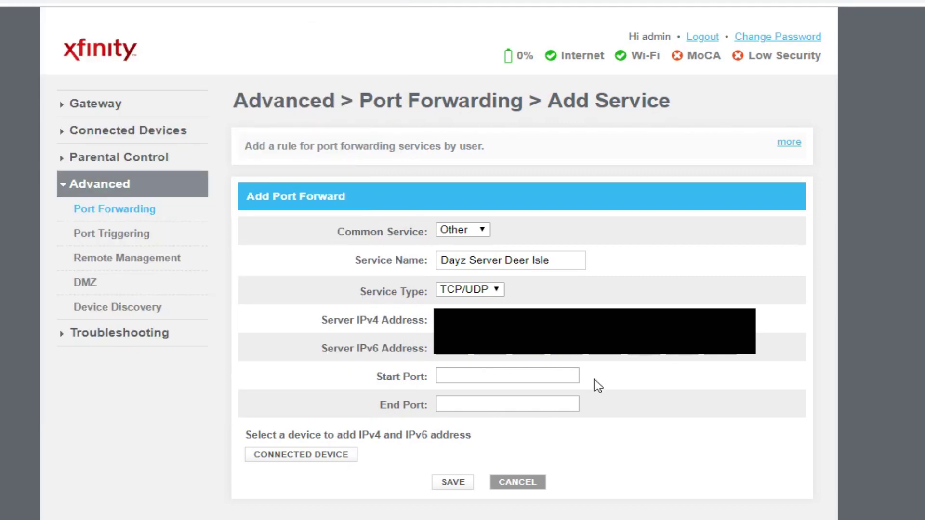
pyautogui.click(471, 377)
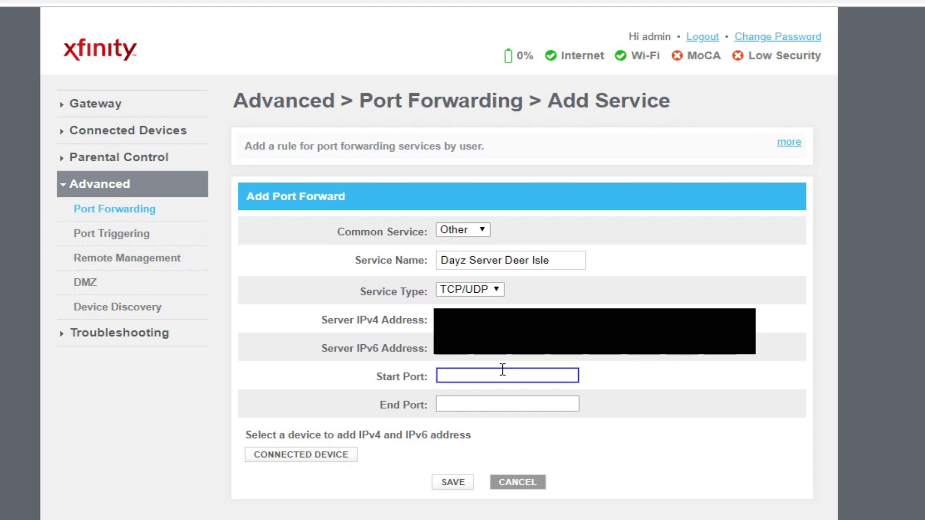
# - Set ports 2302 to 2306, save the rule, and dismiss the port conflict alert
pyautogui.write('2302')
pyautogui.click(470, 403)
pyautogui.write('2306')
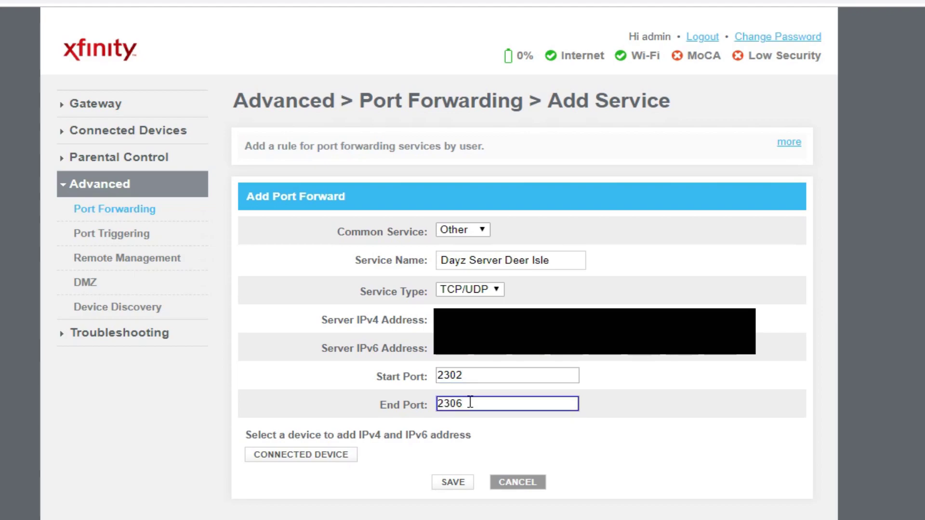
pyautogui.click(451, 483)
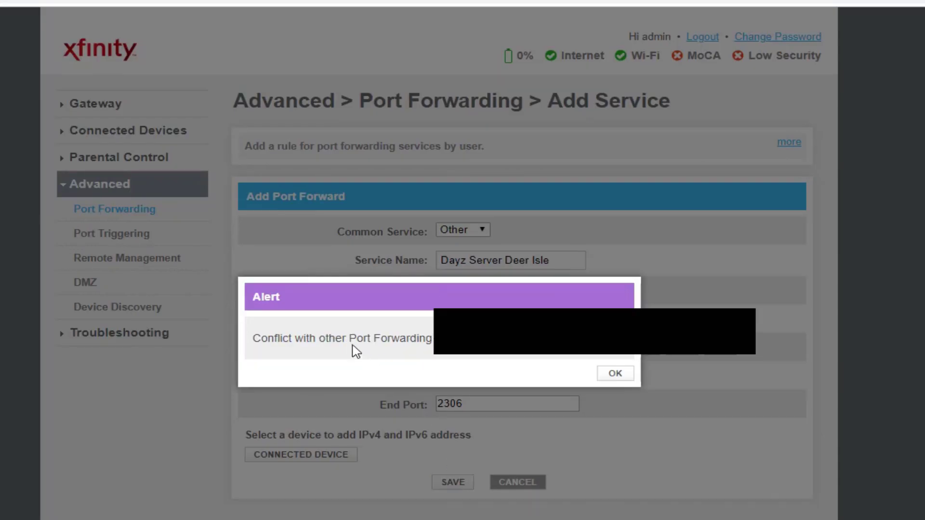
pyautogui.click(613, 374)
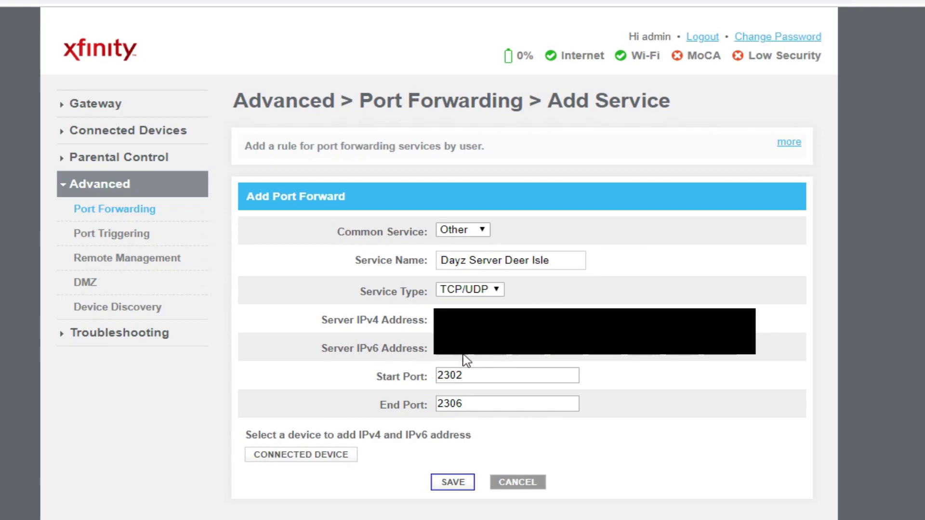
pyautogui.hotkey('alt', 'Tab')
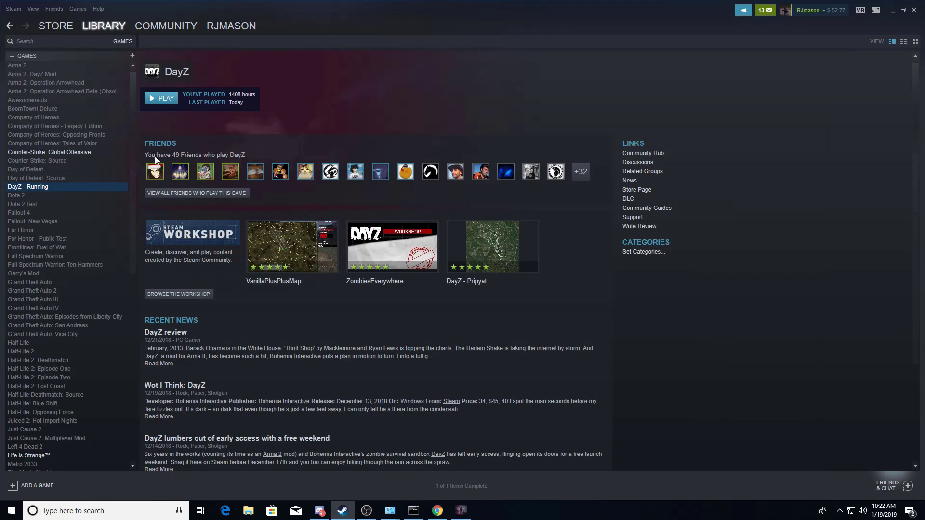
# - Pick DayZ Server under the Tools filter, then set the library filter to Games to show Arma 2
pyautogui.click(122, 41)
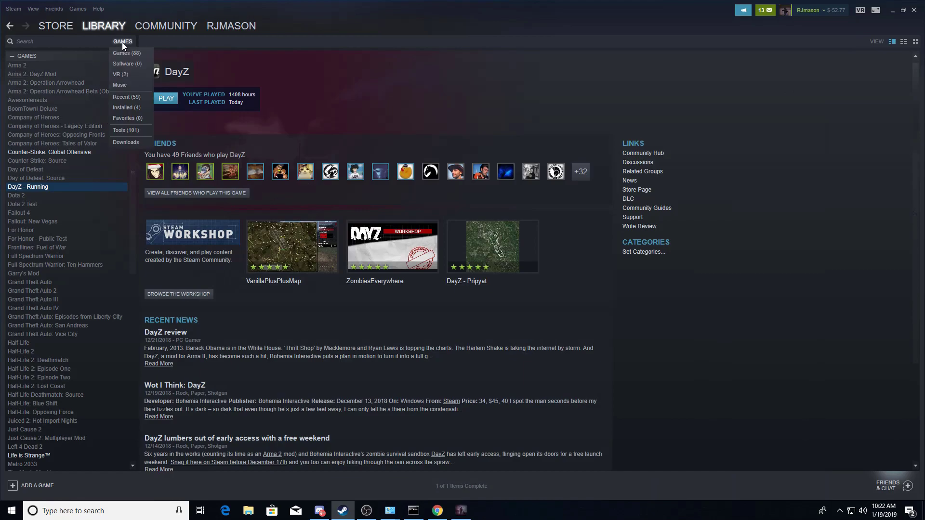
pyautogui.click(134, 128)
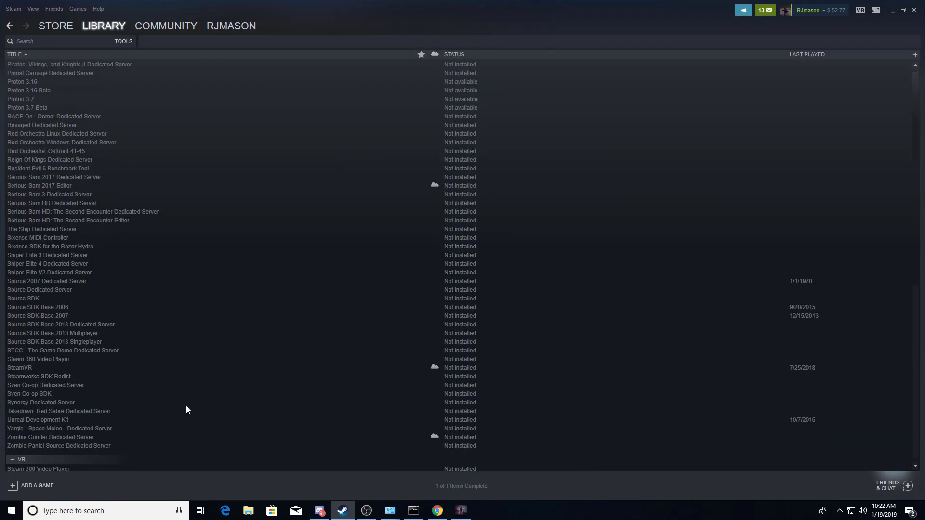
pyautogui.scroll(10, 210, 402)
pyautogui.scroll(5, 202, 343)
pyautogui.click(68, 202)
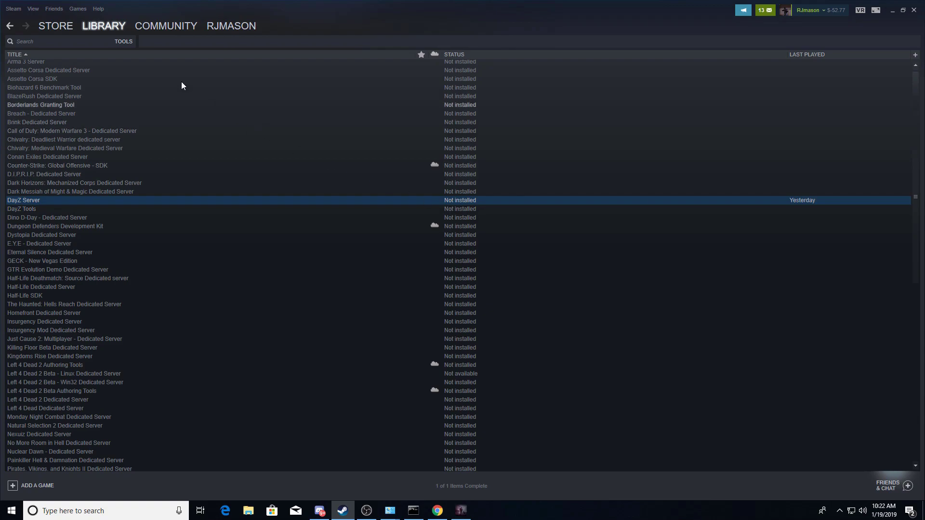
pyautogui.moveTo(103, 25)
pyautogui.click(91, 38)
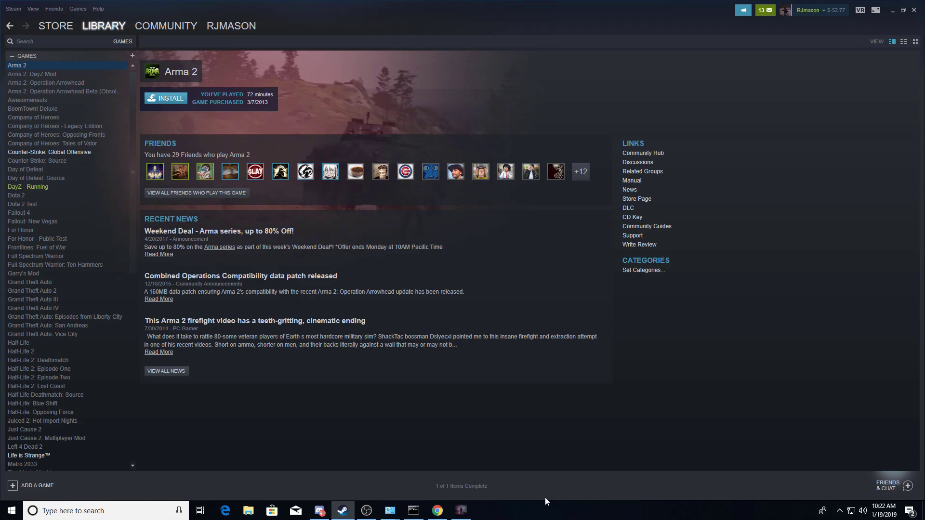
# - Return to DayZ and play on the MASSFRAGS server from the Server Browser
pyautogui.click(461, 511)
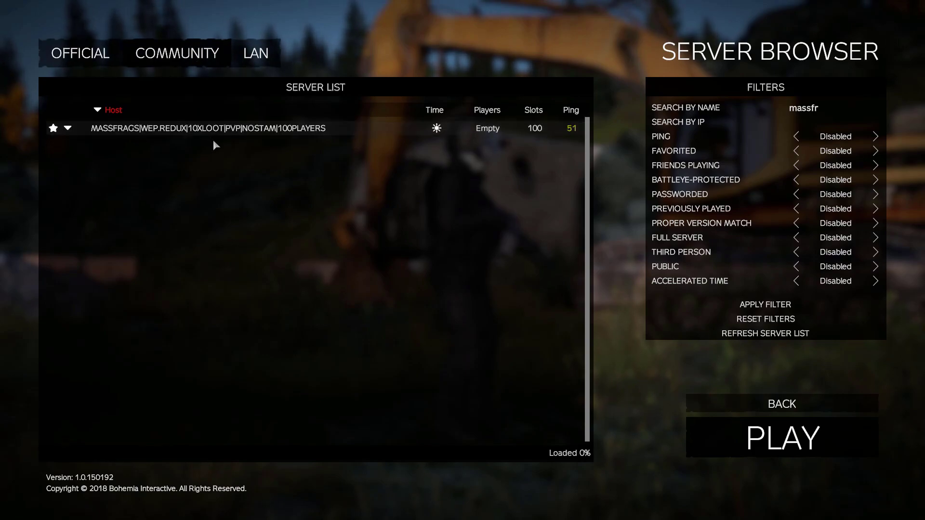
pyautogui.click(232, 128)
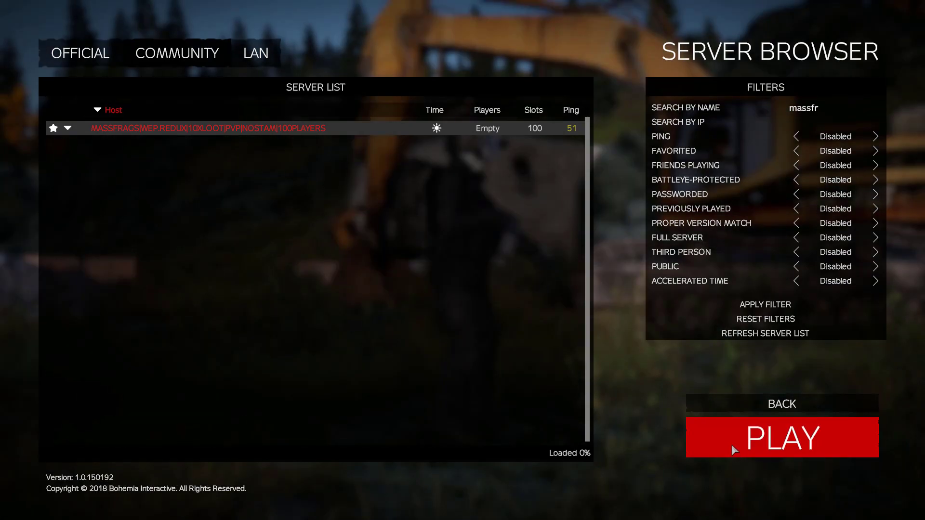
pyautogui.click(732, 444)
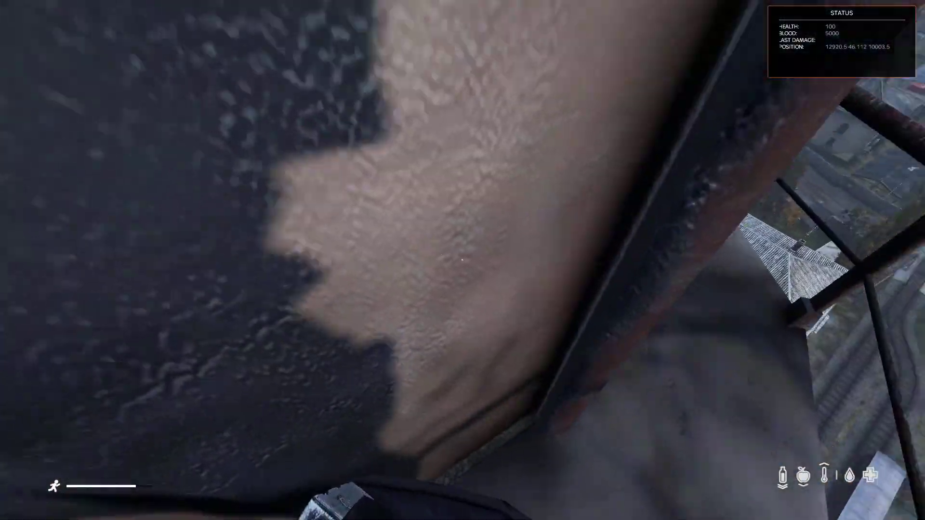
# - Equip the M4-A1 rifle into the character's hands from the inventory
pyautogui.press('Tab')
pyautogui.moveTo(642, 148); pyautogui.dragTo(468, 401)
pyautogui.press('Tab')
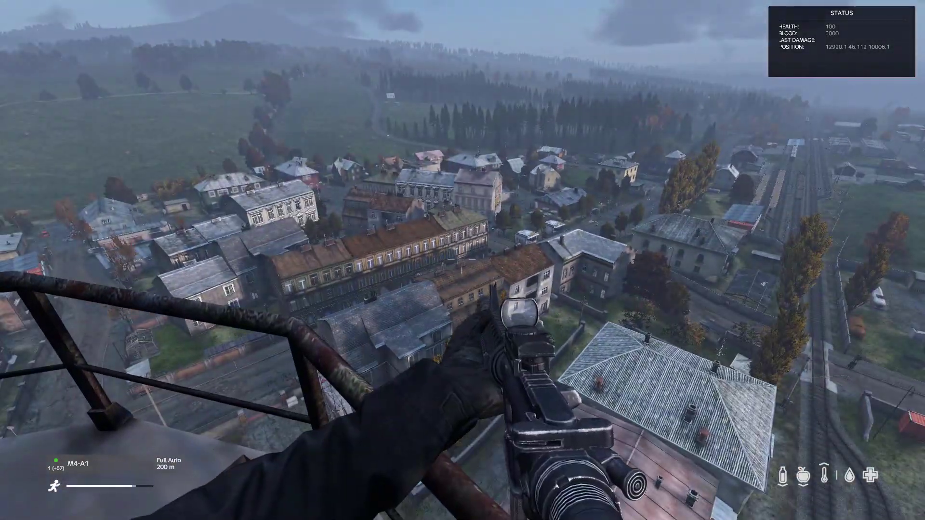
# - Look around the tower over the town and harbour, ending aimed through the red-dot sight
pyautogui.press('w')
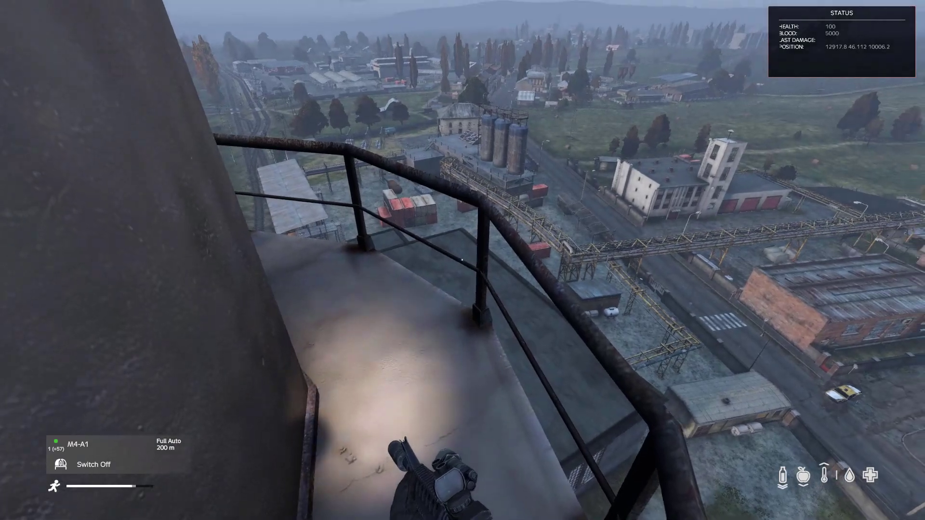
pyautogui.press('w')
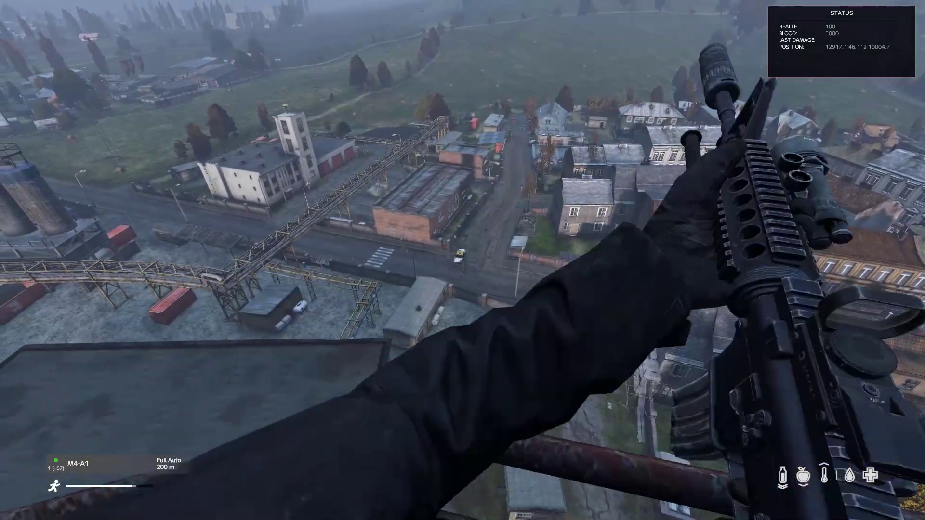
pyautogui.rightClick(462, 261)
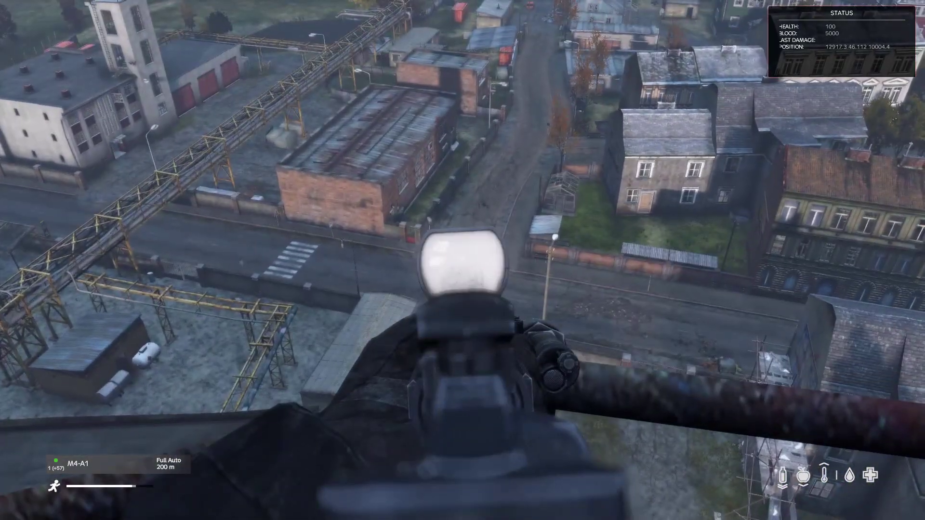
pyautogui.rightClick(462, 260)
pyautogui.press('w')
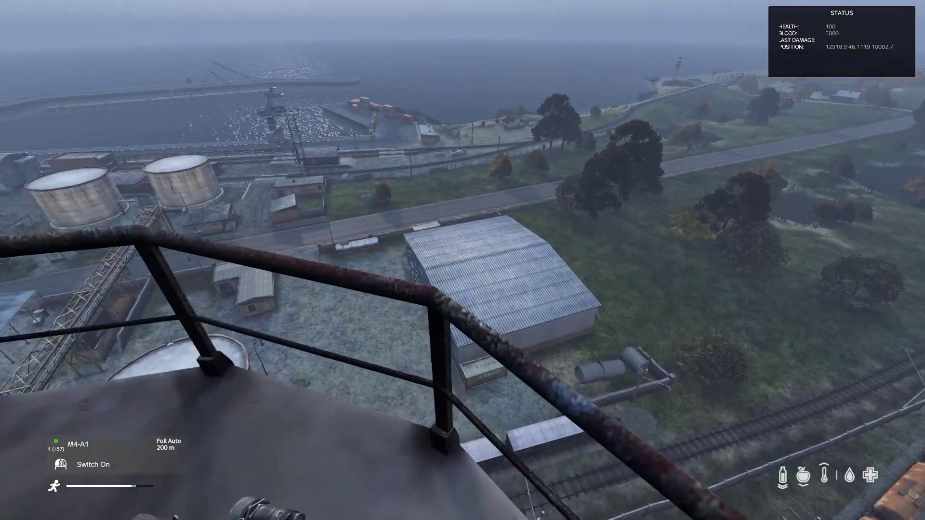
pyautogui.press('w')
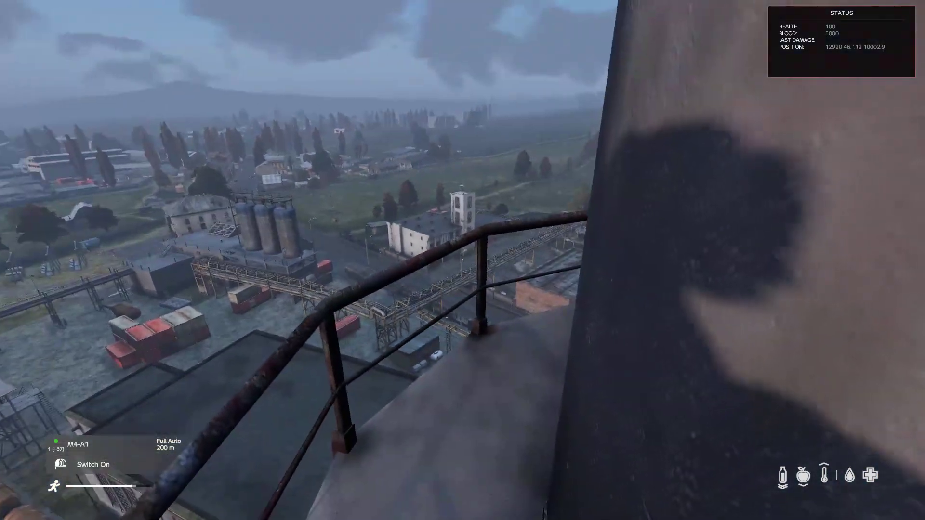
pyautogui.press('w')
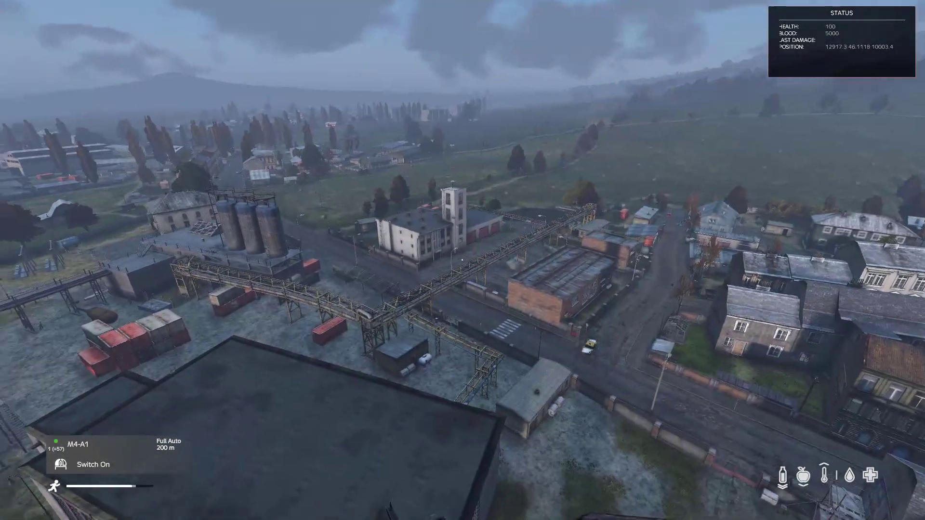
pyautogui.press('w')
pyautogui.press('w')
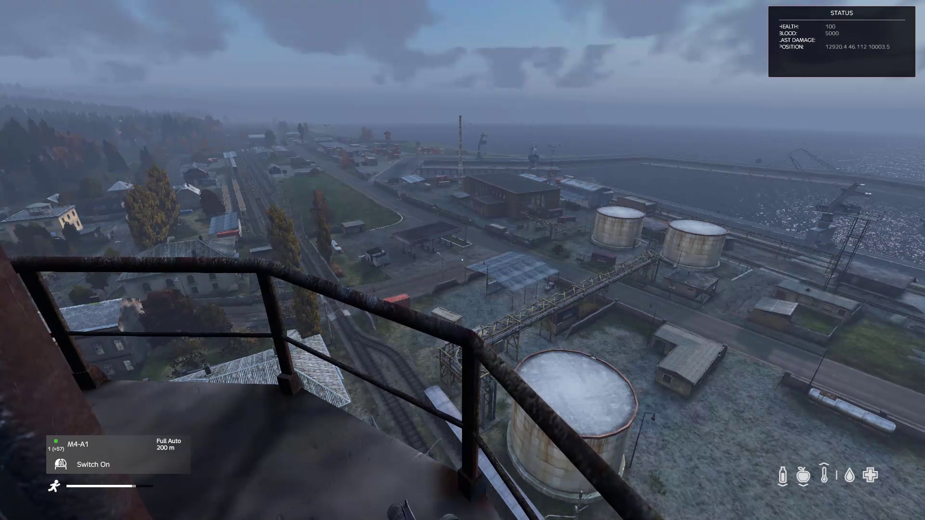
pyautogui.press('w')
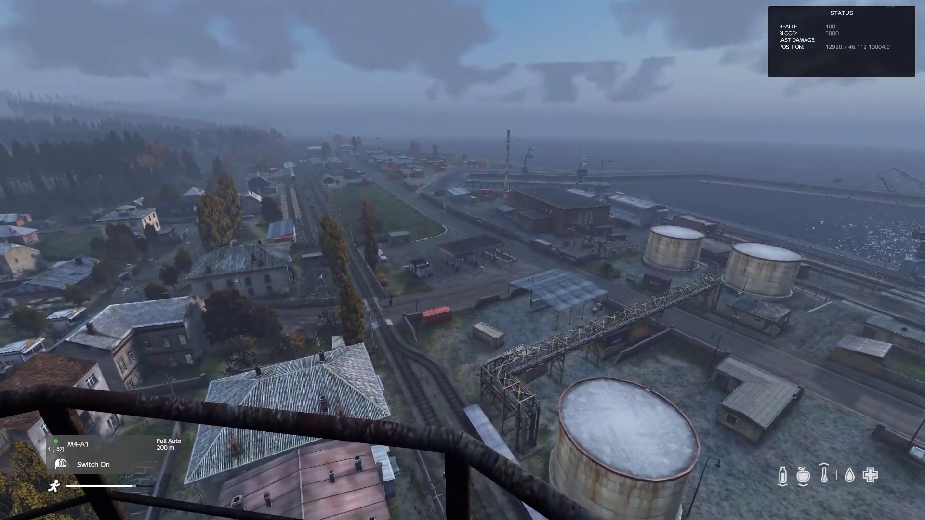
pyautogui.rightClick(462, 260)
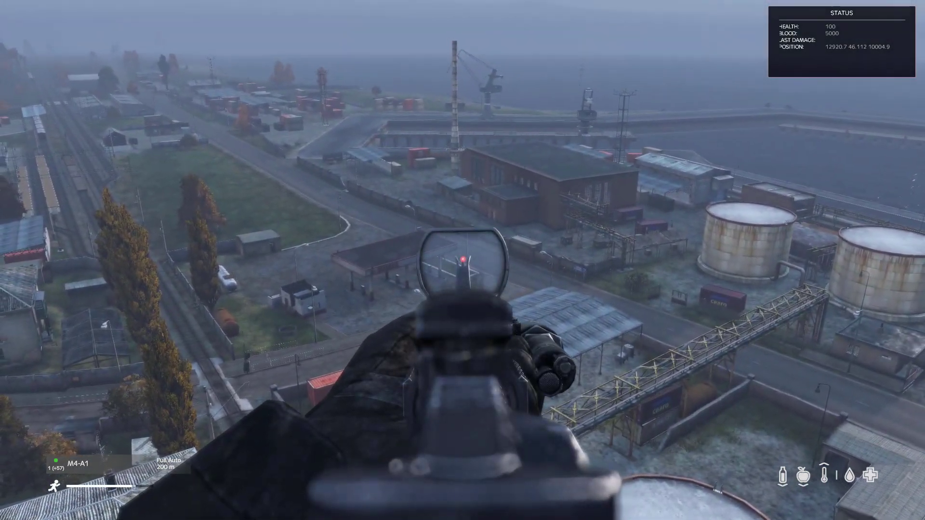
# - Fire four M4-A1 shots toward the harbour yard
pyautogui.click(463, 260)
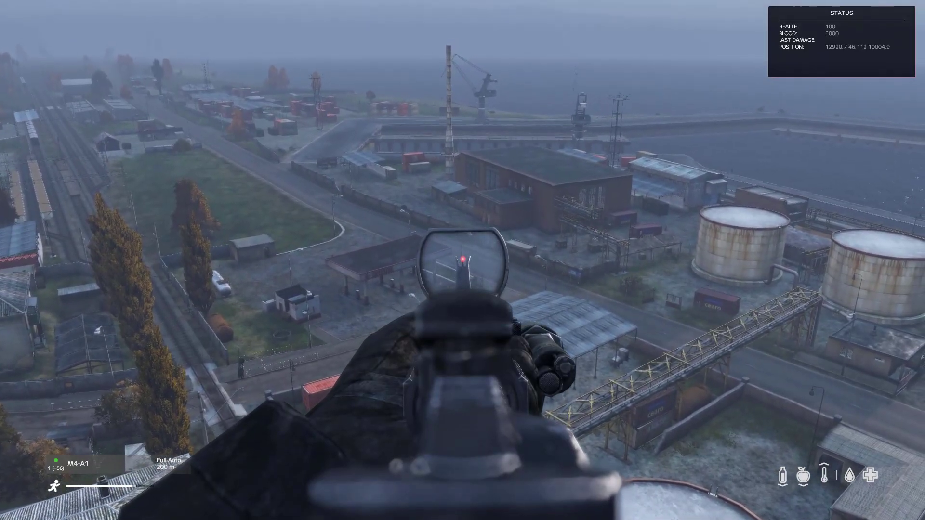
pyautogui.click(463, 260)
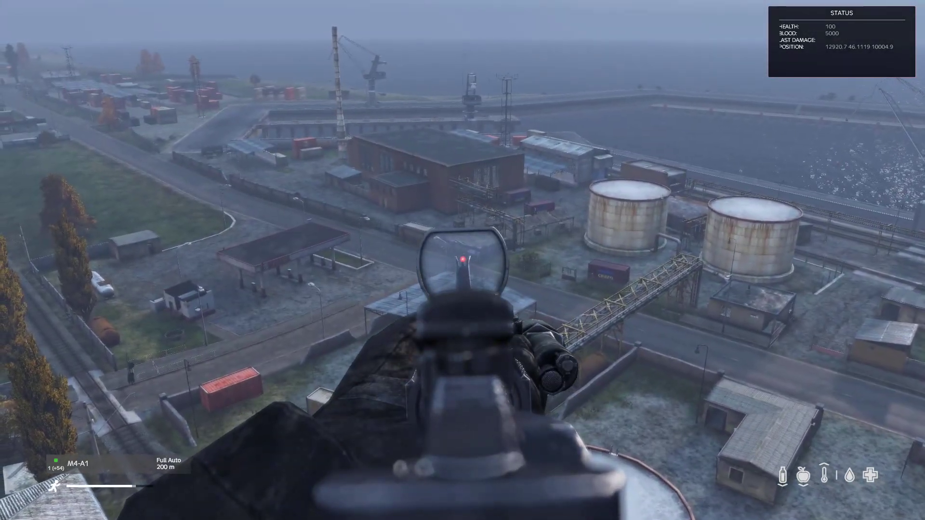
pyautogui.click(462, 260)
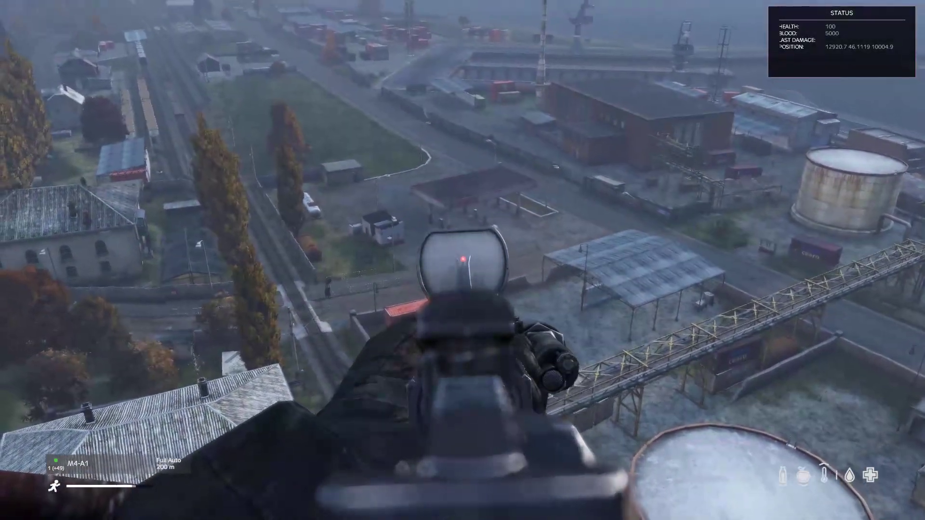
pyautogui.click(462, 260)
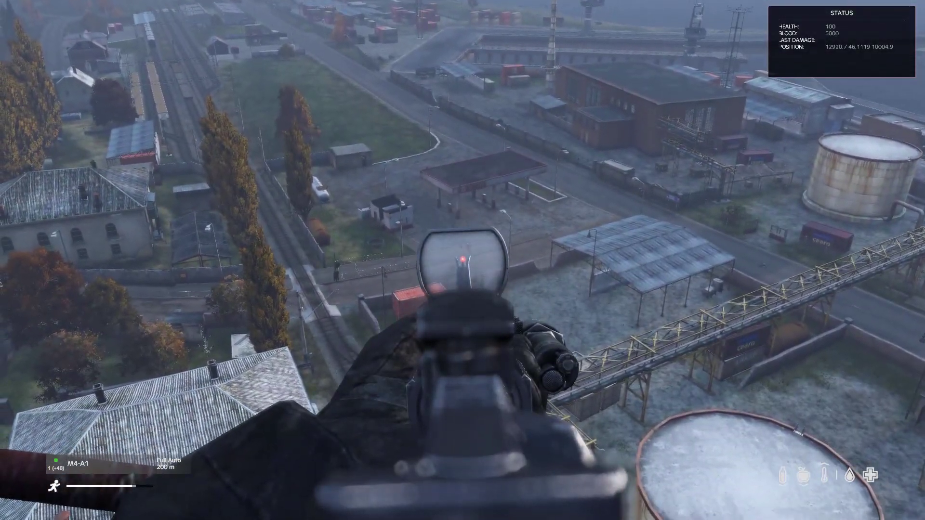
# - Move along the platform, aim at the silos and fire several rounds
pyautogui.press('w')
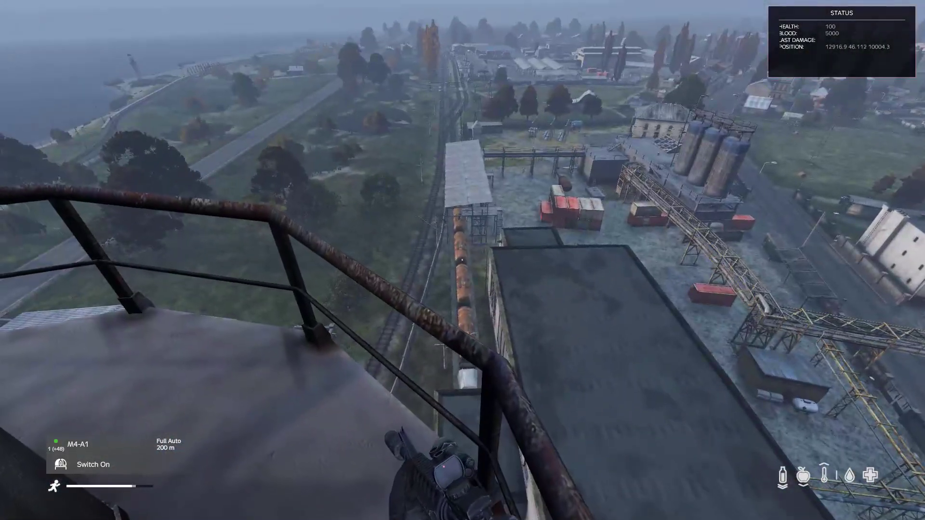
pyautogui.rightClick(462, 260)
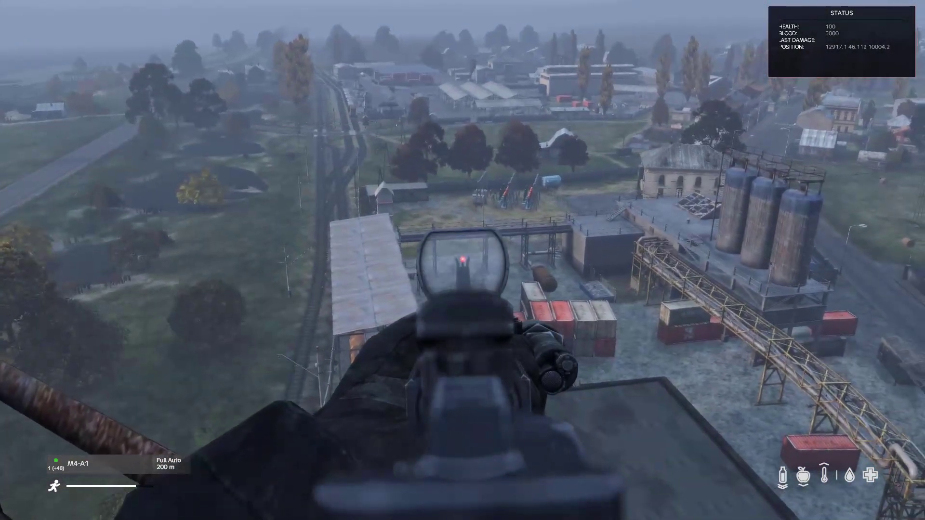
pyautogui.click(463, 260)
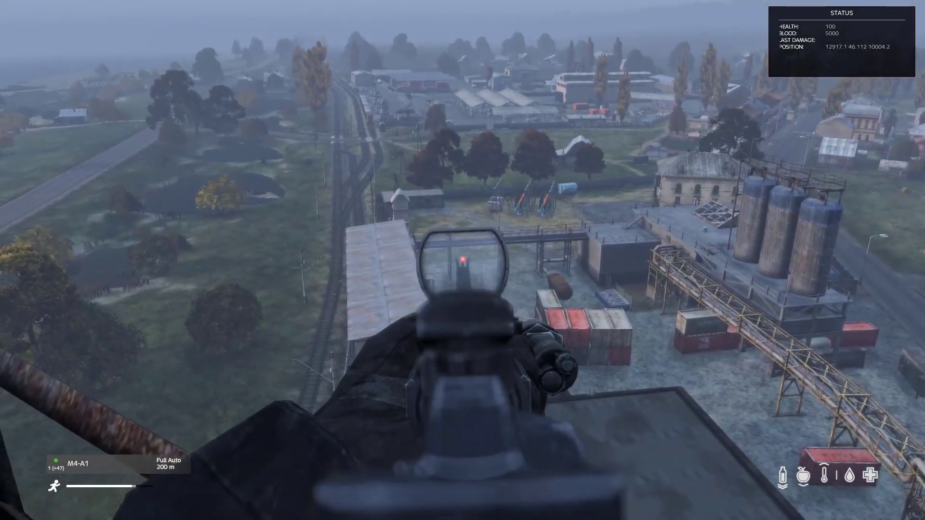
pyautogui.click(462, 260)
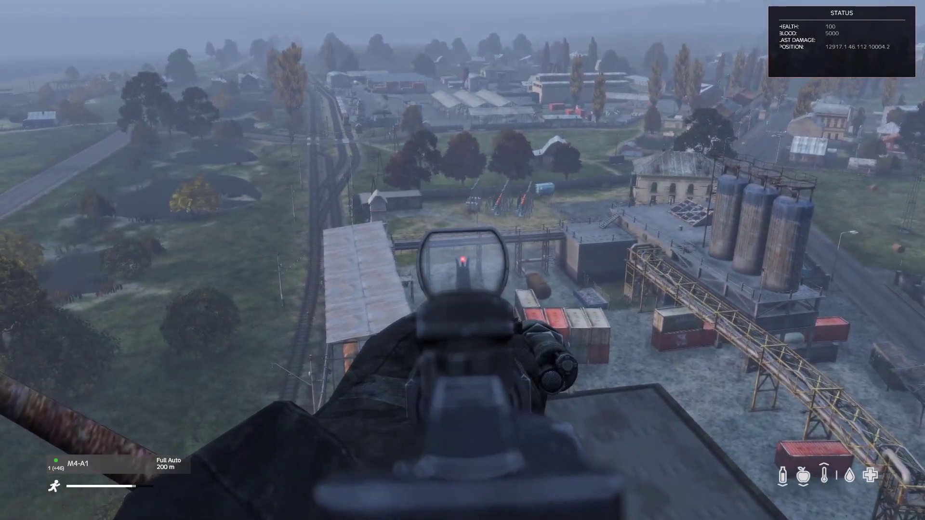
pyautogui.click(462, 260)
# - Lower the rifle, toggle third-person view and back, then switch to OBS
pyautogui.rightClick(463, 260)
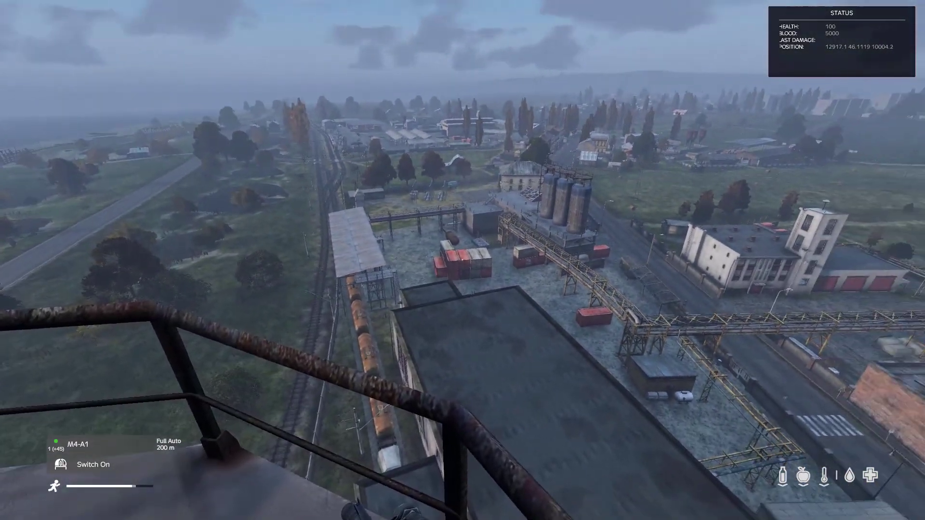
pyautogui.press('KP_Enter')
pyautogui.press('f')
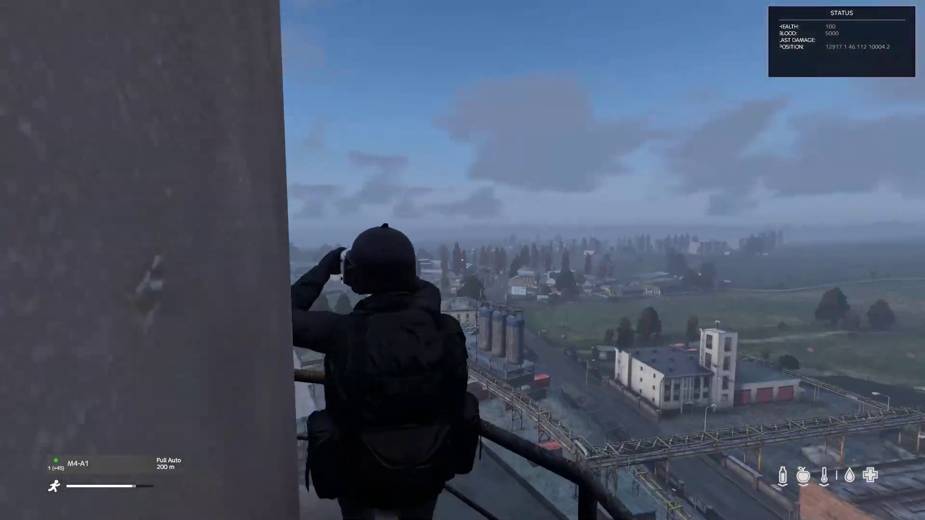
pyautogui.press('KP_Enter')
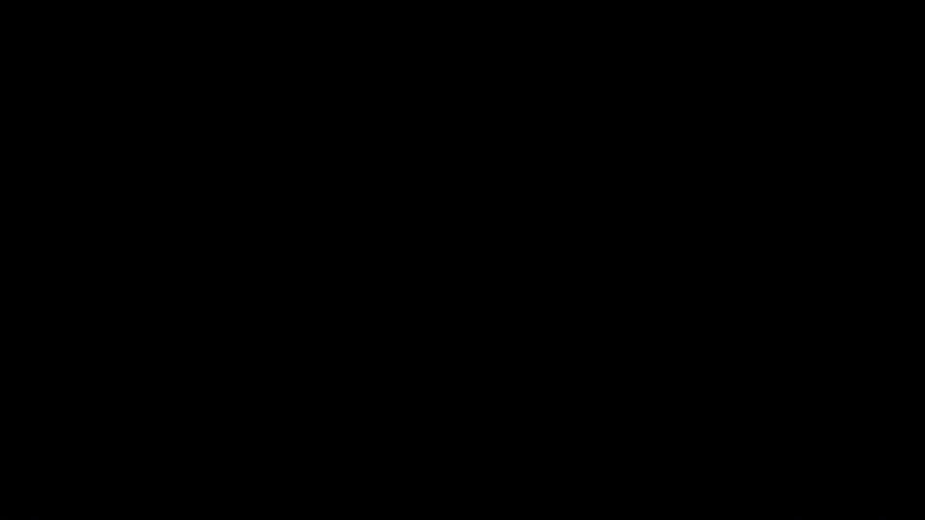
pyautogui.hotkey('alt', 'Tab')
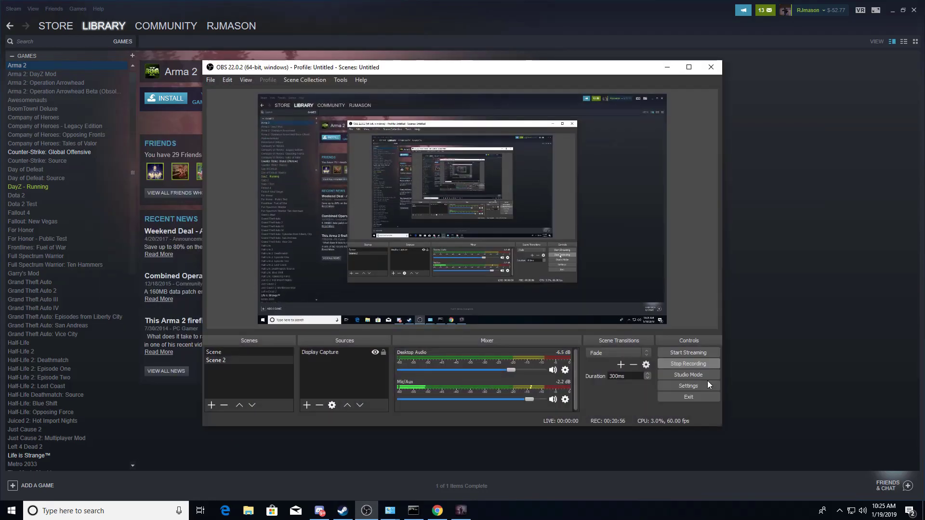